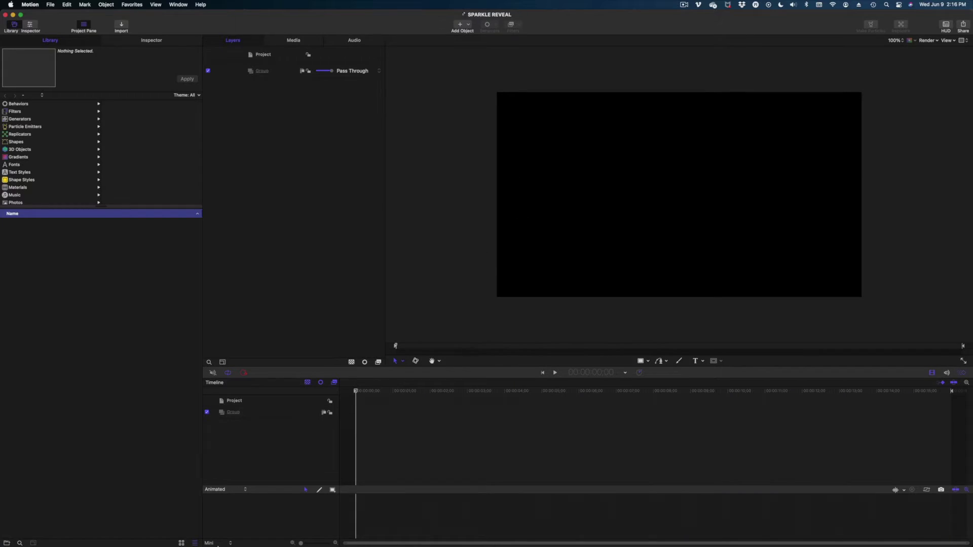
Import the Monster can PNG from the Desktop into Group 1 of the Motion project.
click(100, 524)
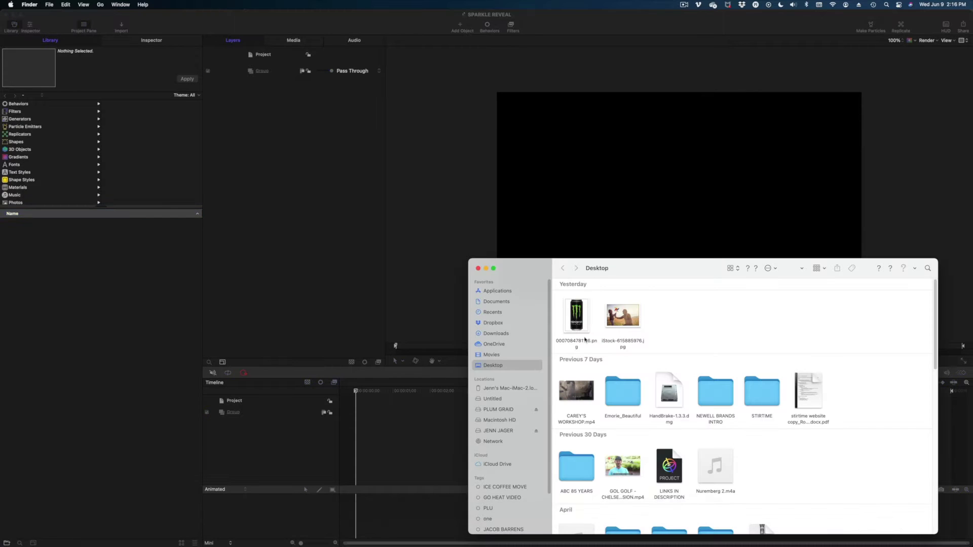
drag(585, 339, 283, 90)
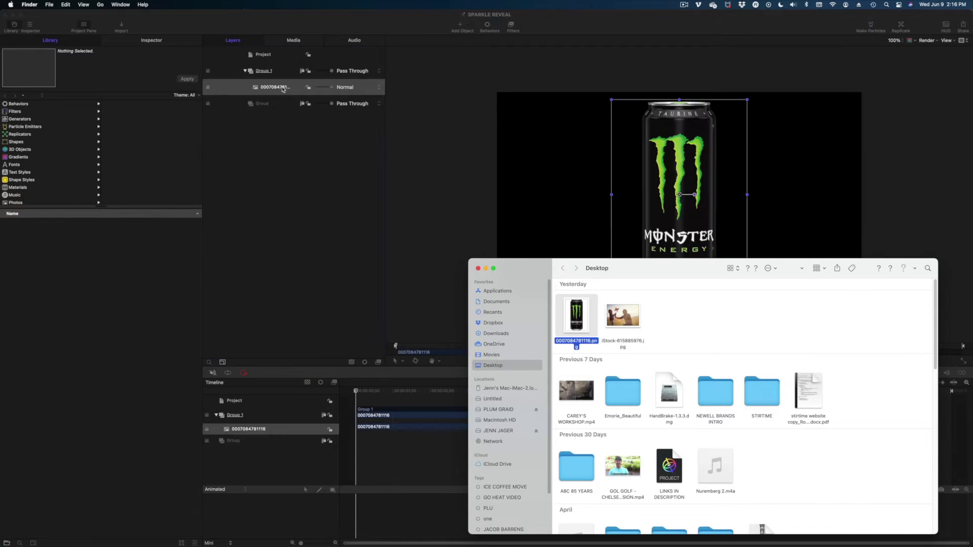
click(477, 268)
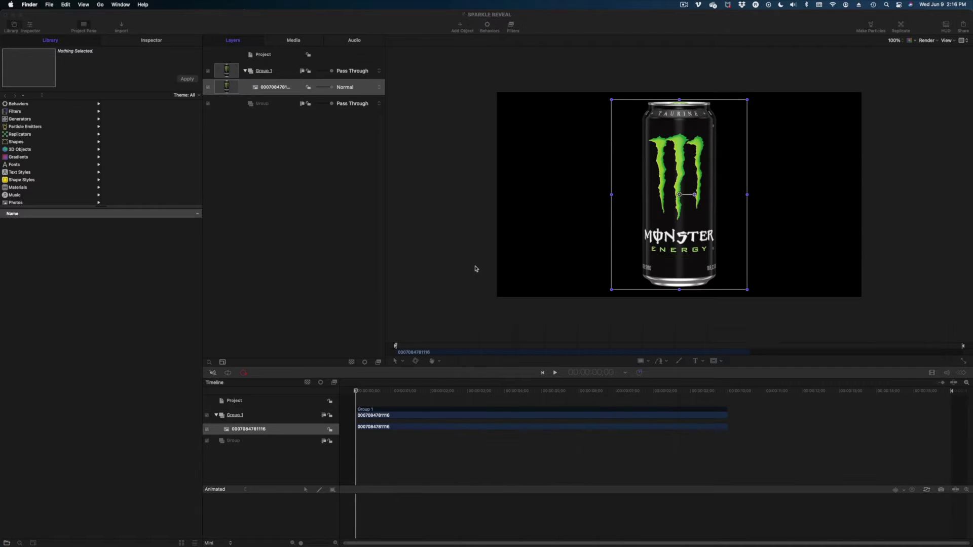
click(499, 185)
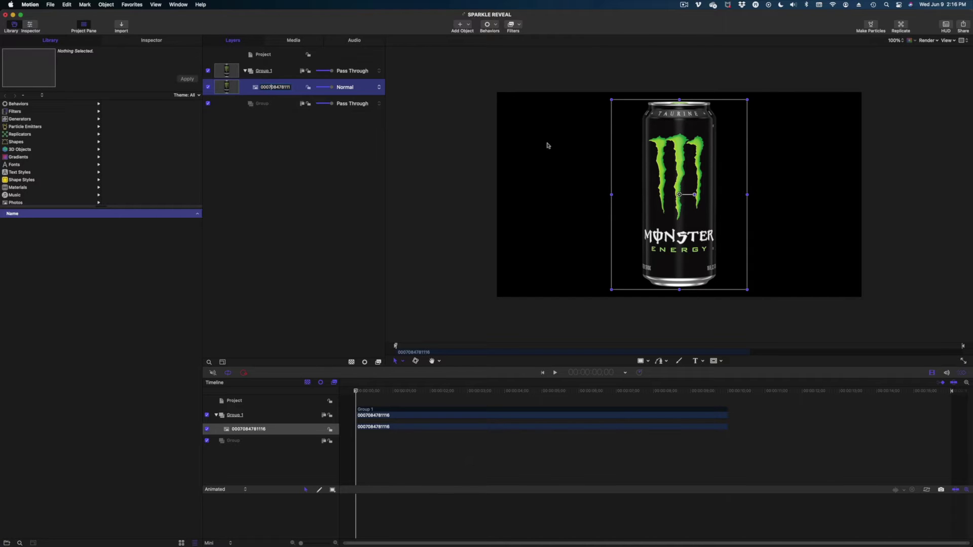
click(435, 91)
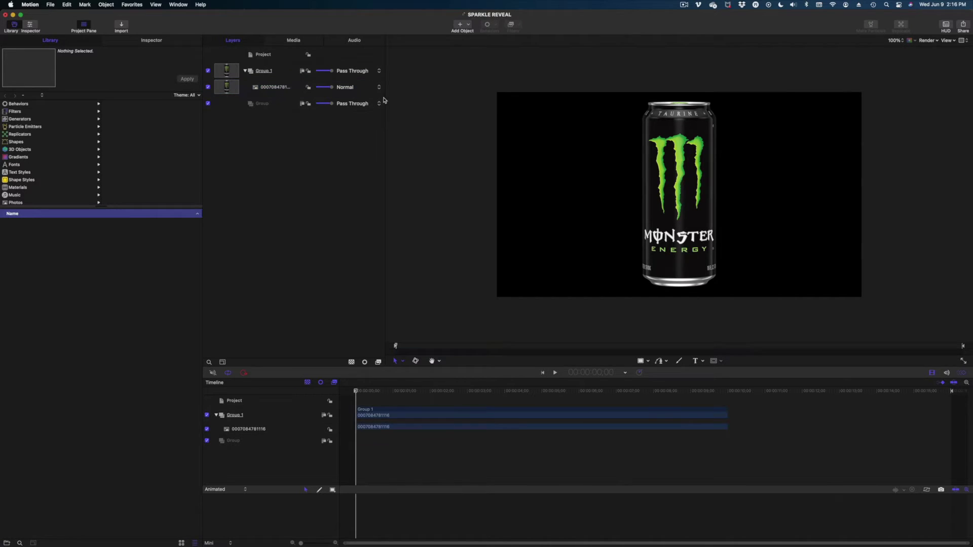
Select the B-Spline tool from the toolbar's shape drawing dropdown.
click(641, 361)
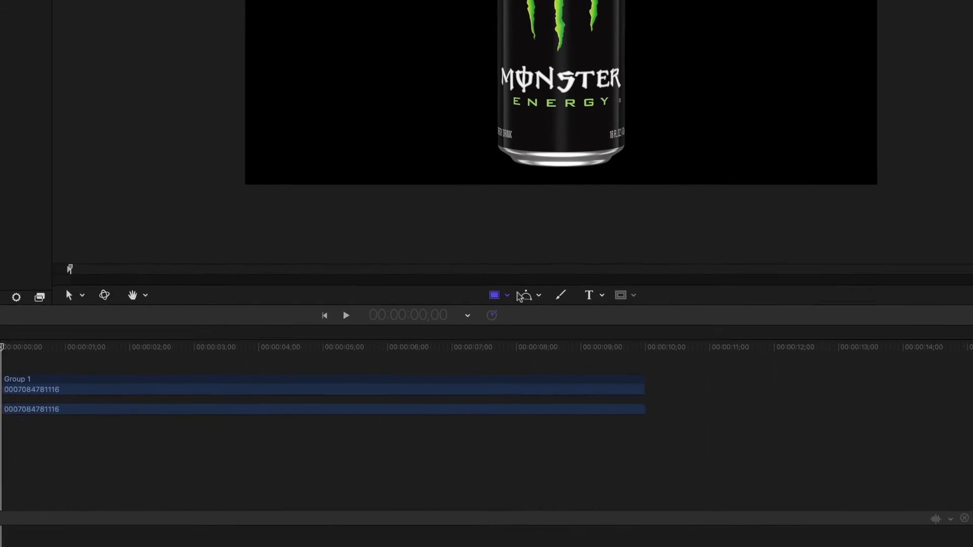
click(538, 297)
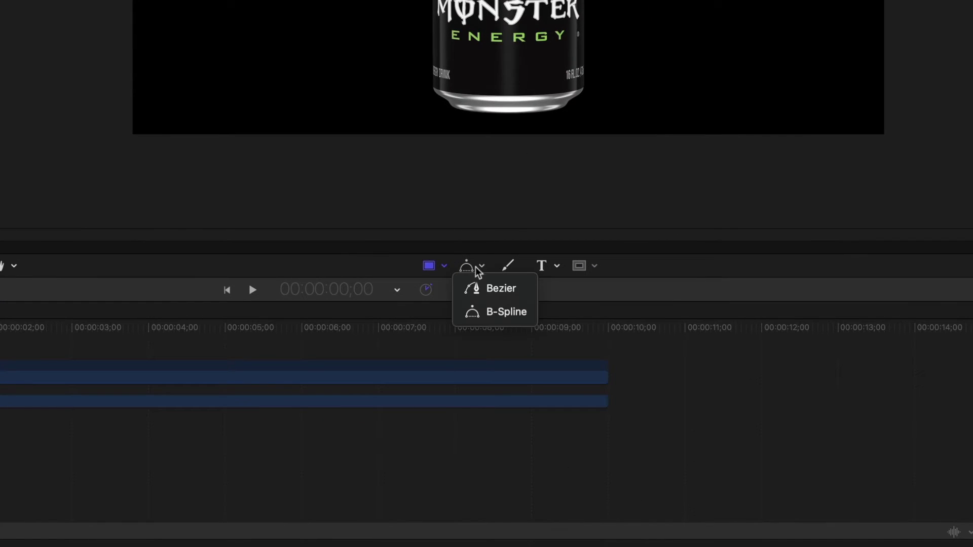
click(476, 312)
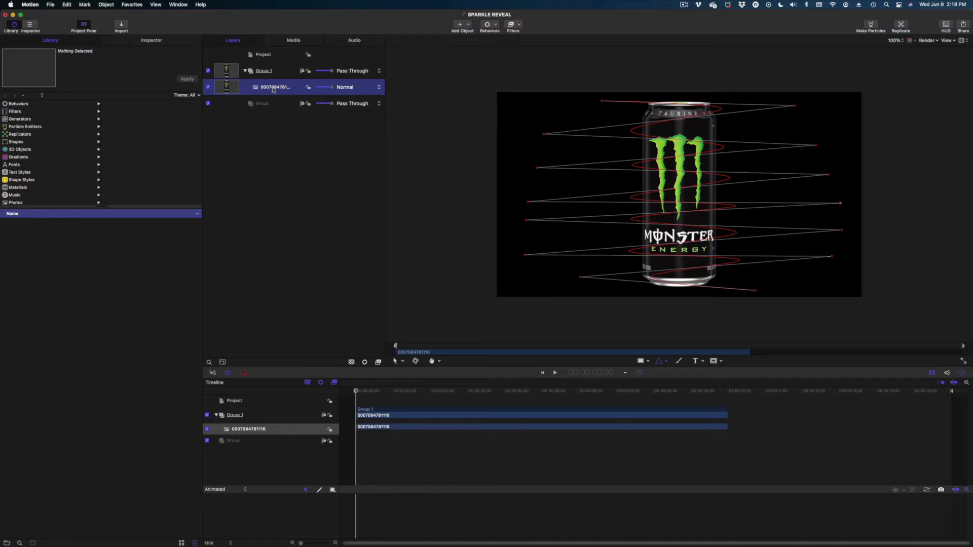
Finish the B-Spline shape and set its outline width to 29.
key(Return)
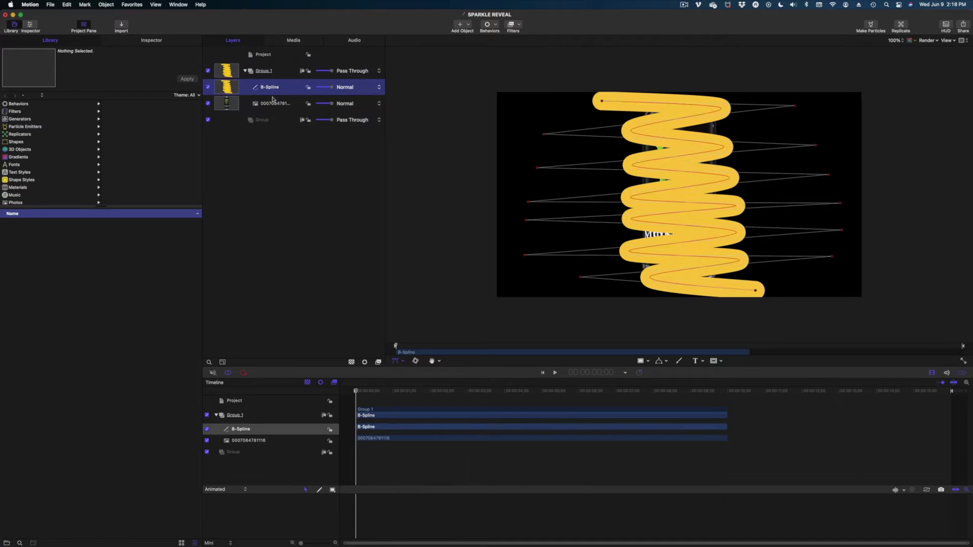
click(277, 91)
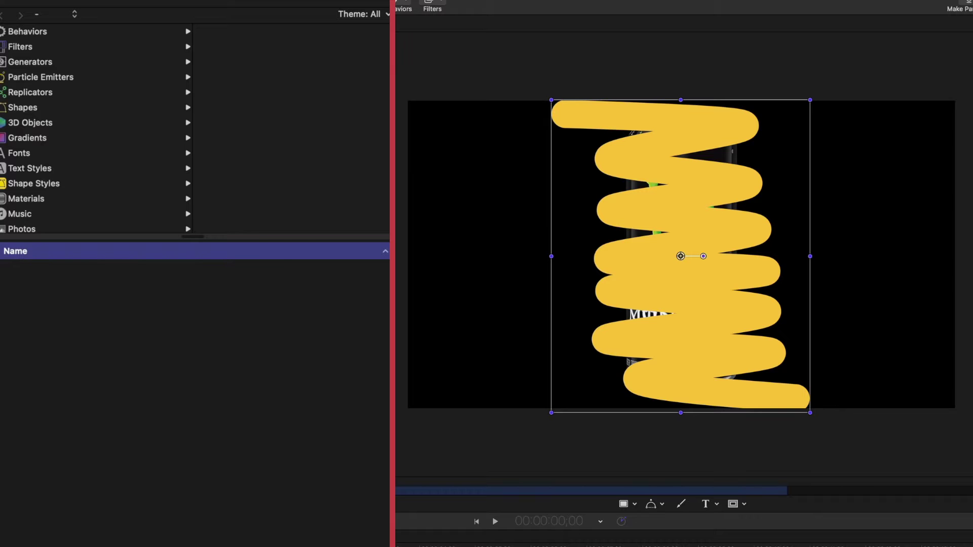
key(super+3)
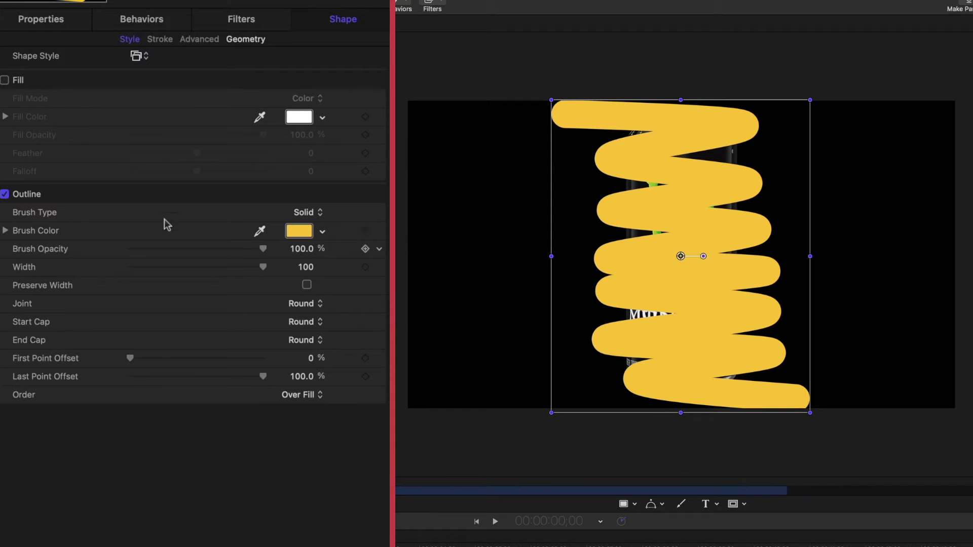
mouse_move(217, 274)
mouse_down()
mouse_move(151, 269)
mouse_move(167, 272)
mouse_up()
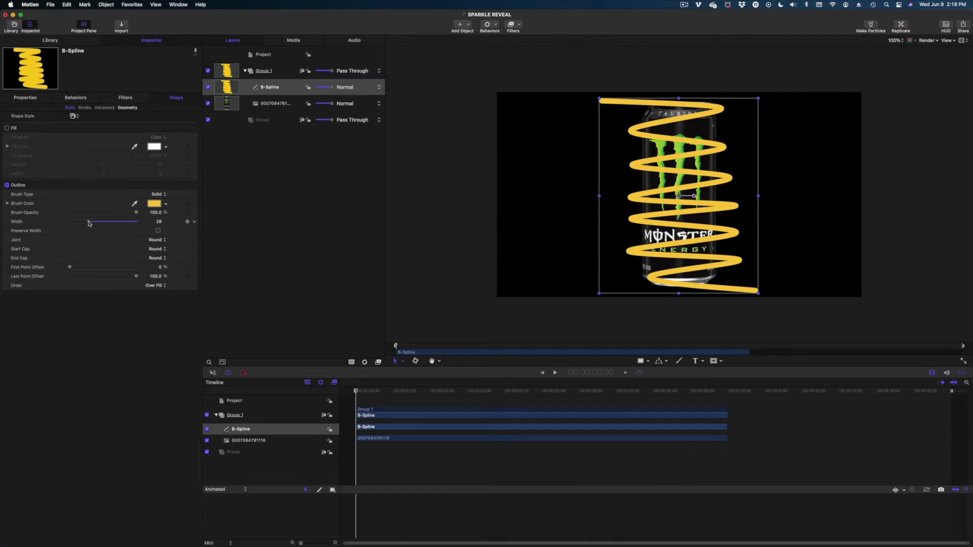
Reshape the spiral's lower coils and end point by dragging its control points.
click(402, 361)
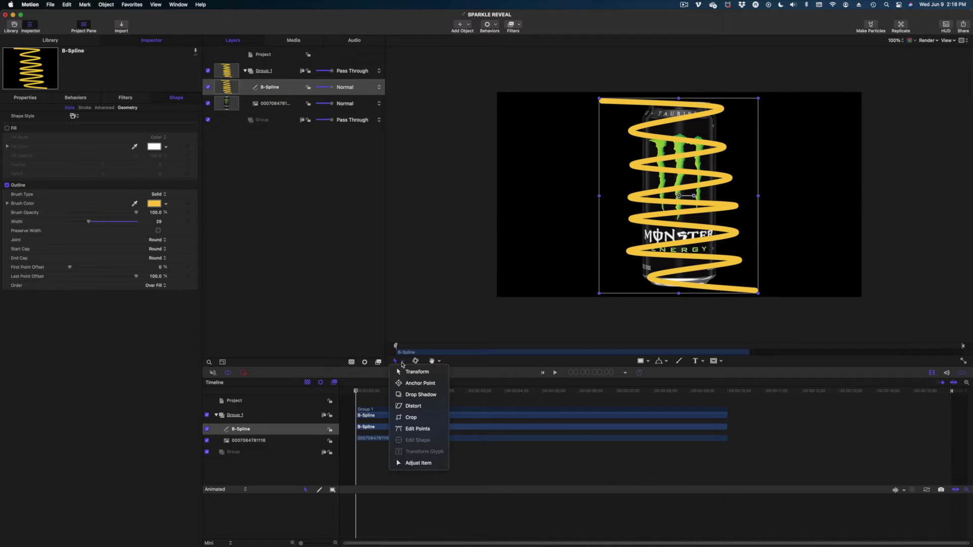
click(414, 430)
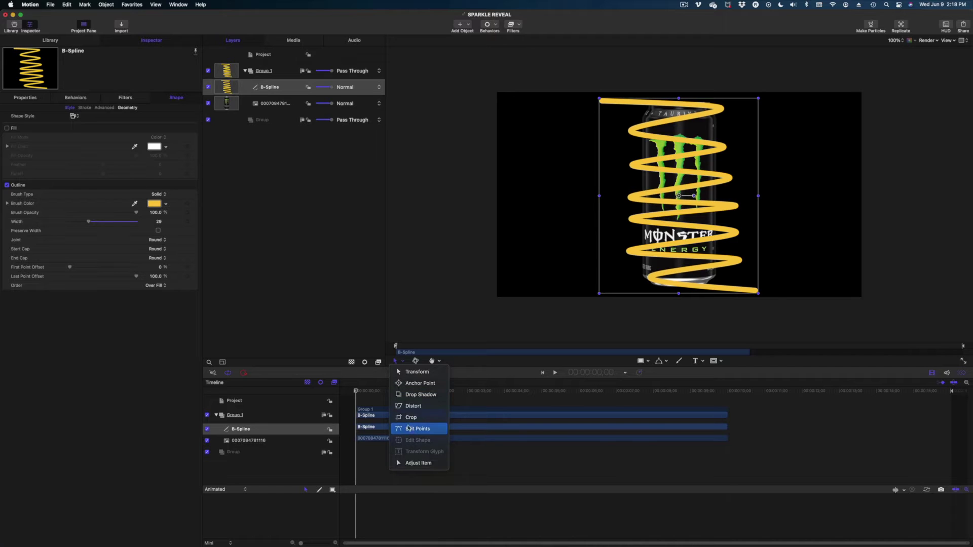
drag(580, 277, 551, 281)
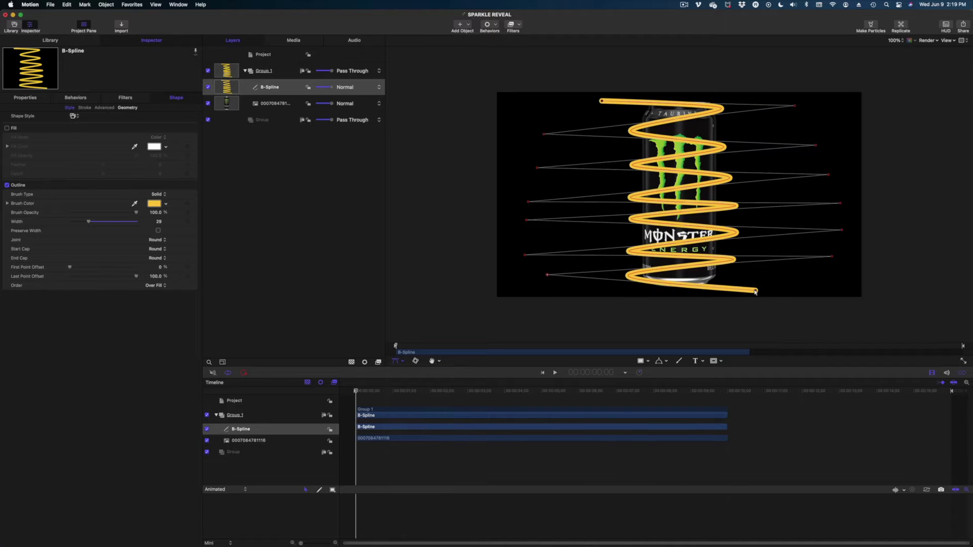
drag(756, 291, 759, 296)
click(836, 142)
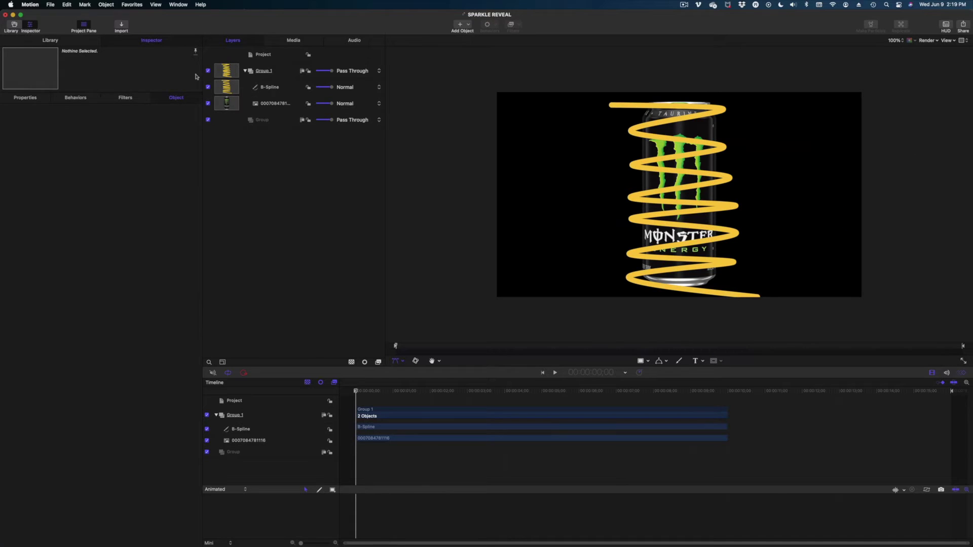
Apply a Shape > Write On behavior to the B-Spline layer and play it back.
click(266, 92)
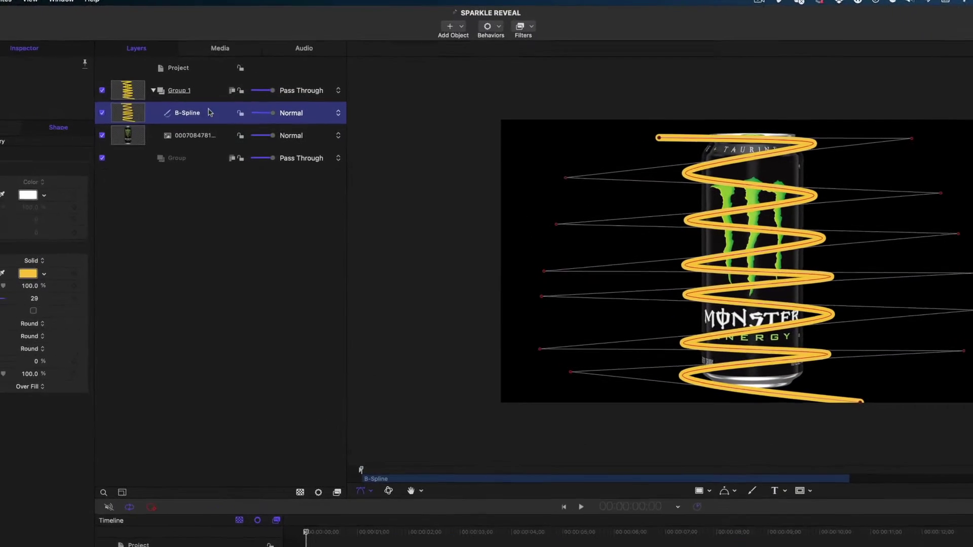
click(487, 31)
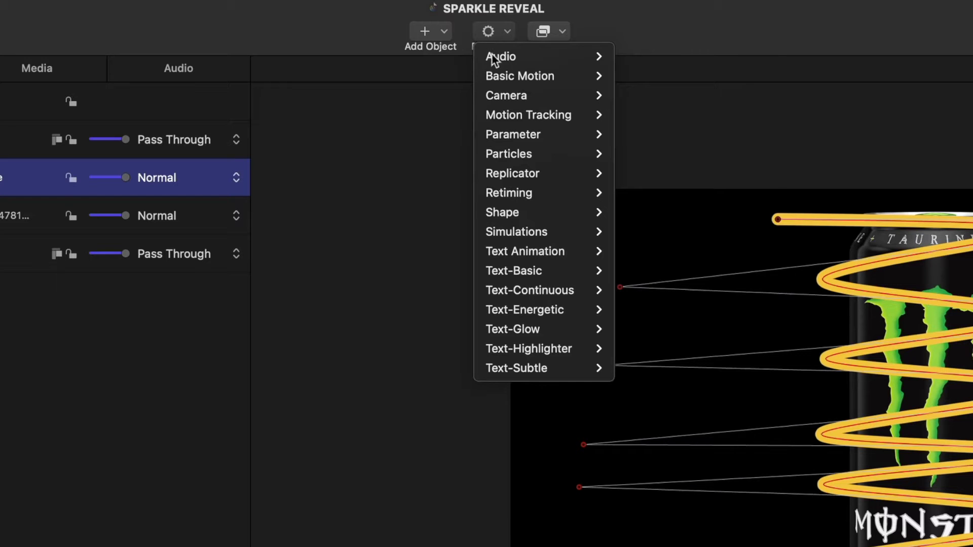
mouse_move(518, 208)
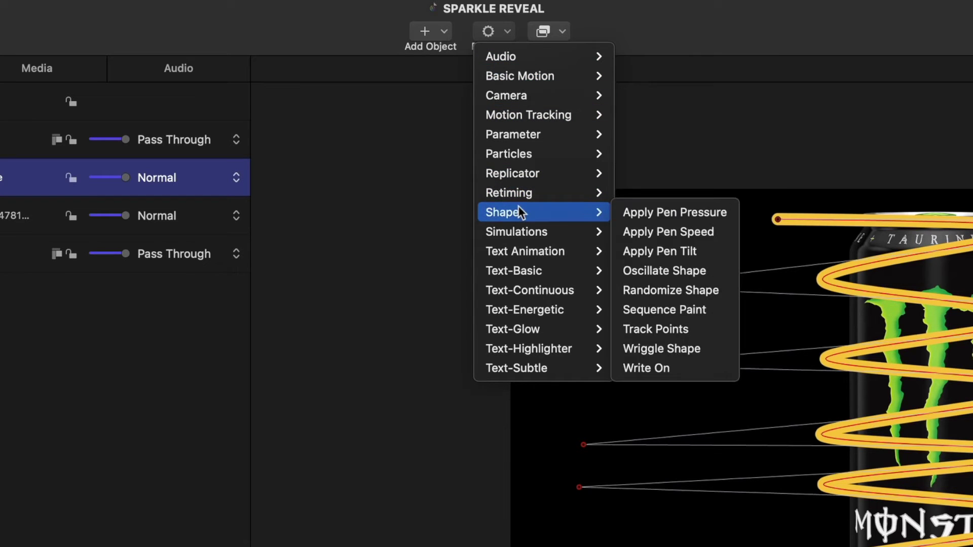
click(657, 368)
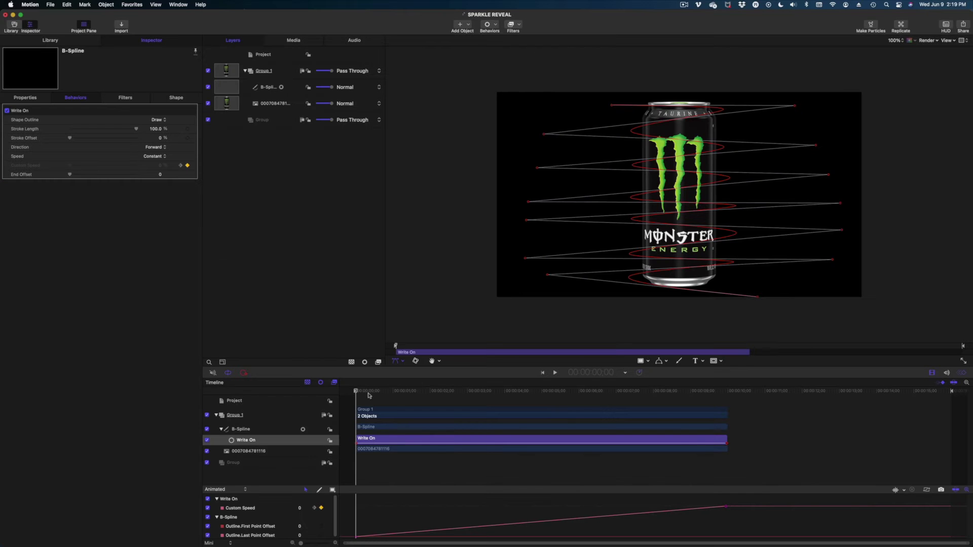
key(space)
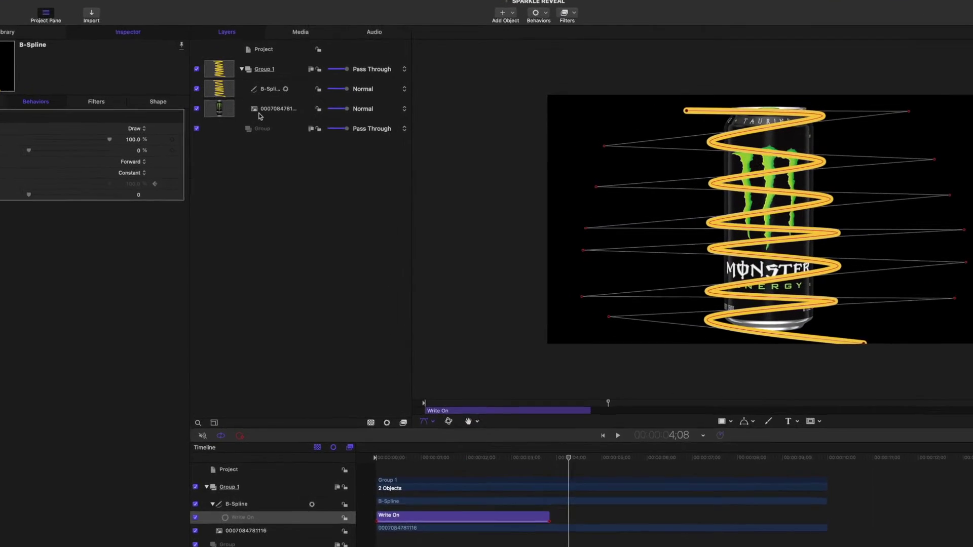
click(255, 106)
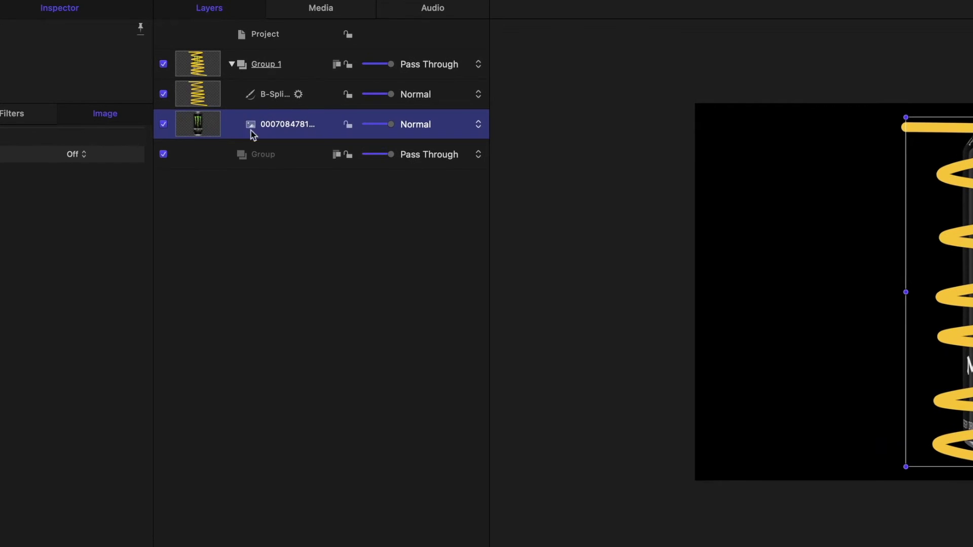
right_click(269, 121)
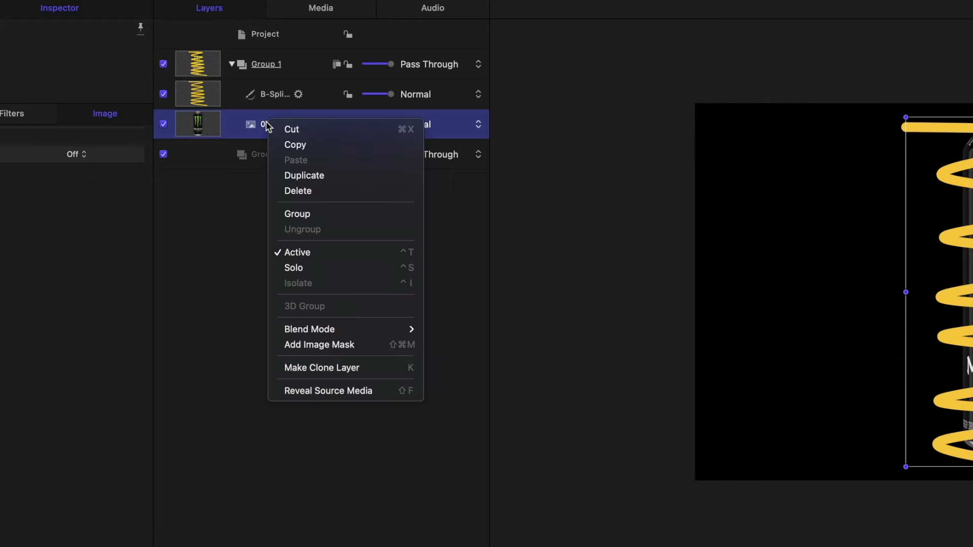
click(300, 175)
drag(279, 138, 272, 55)
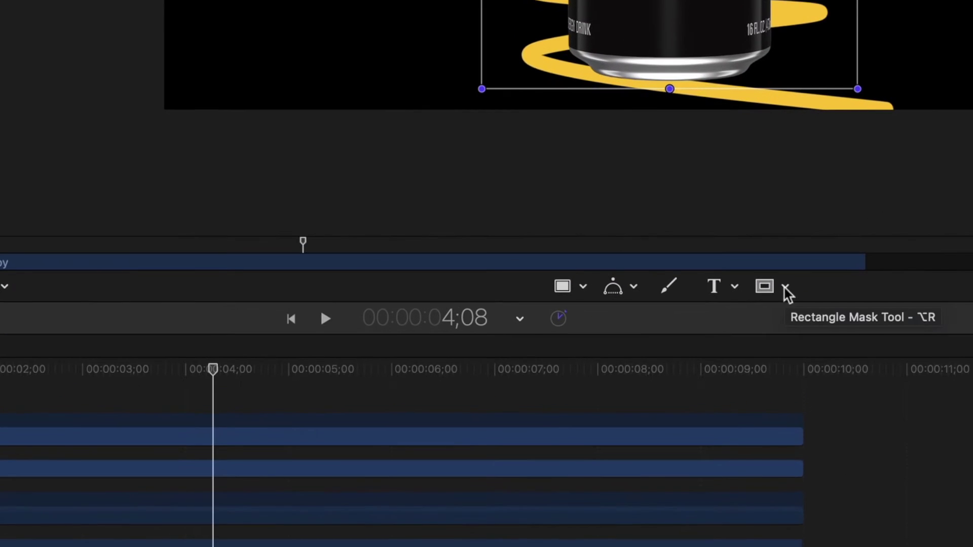
click(721, 362)
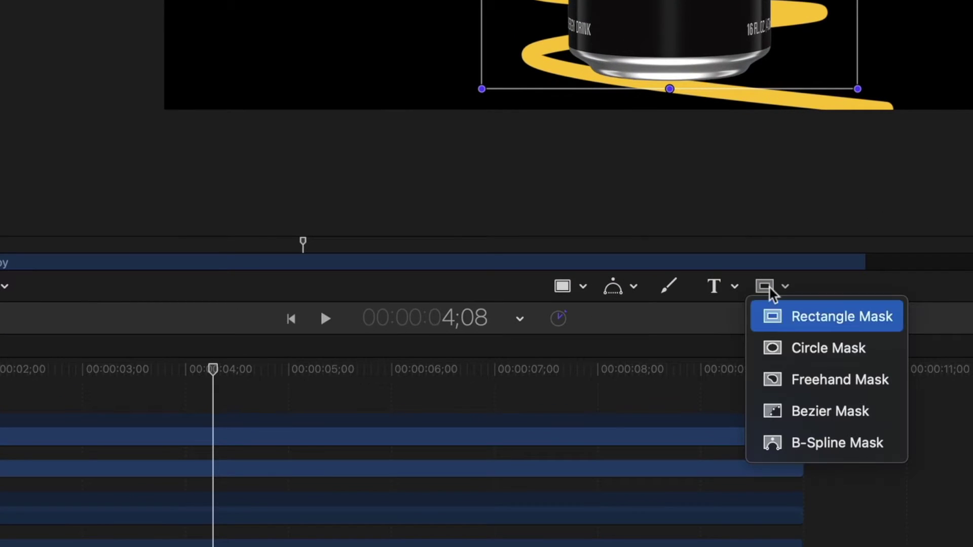
click(811, 316)
drag(636, 113, 723, 125)
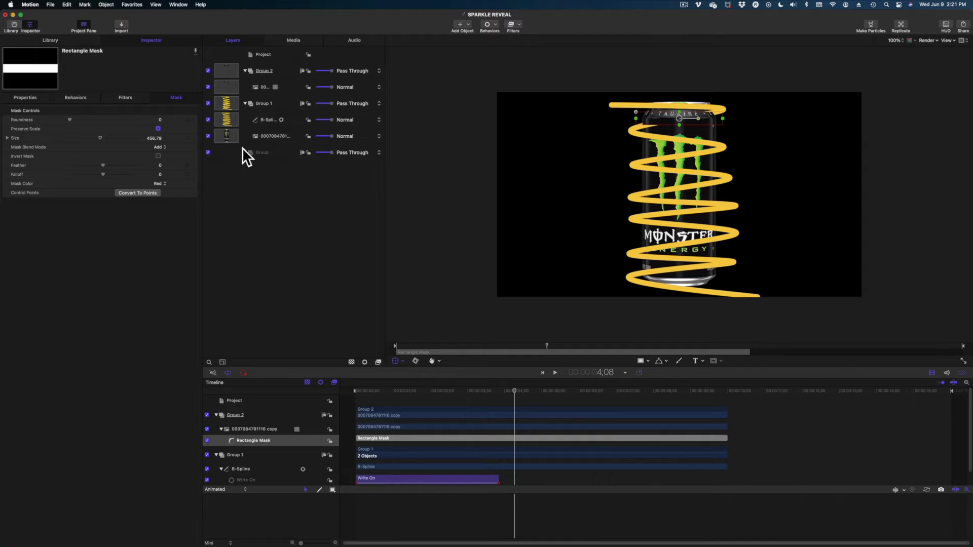
click(207, 136)
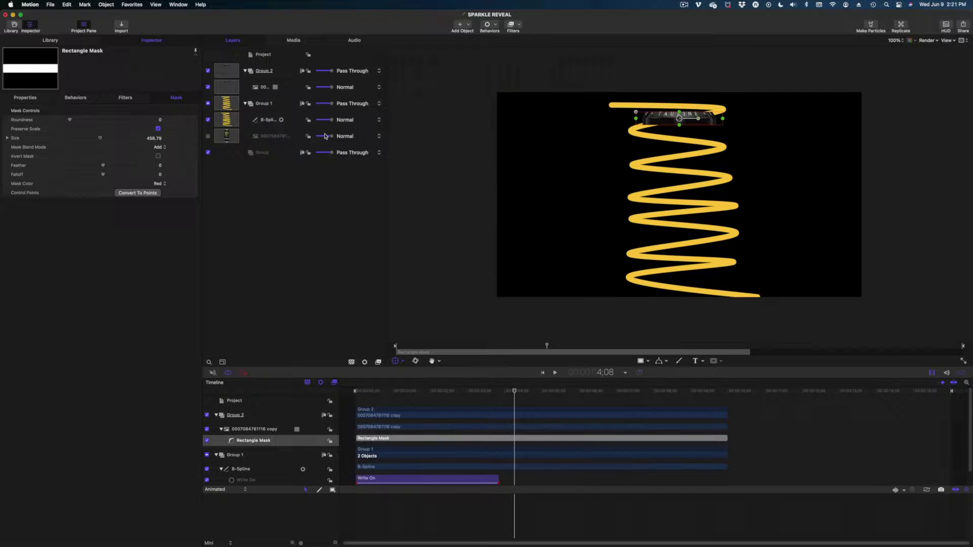
click(207, 136)
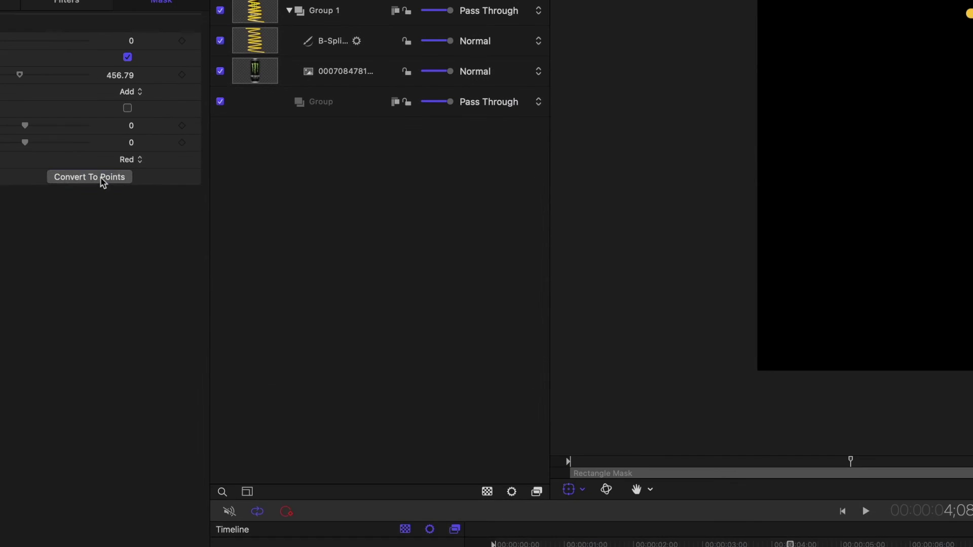
Convert the Rectangle Mask to editable control points.
click(143, 192)
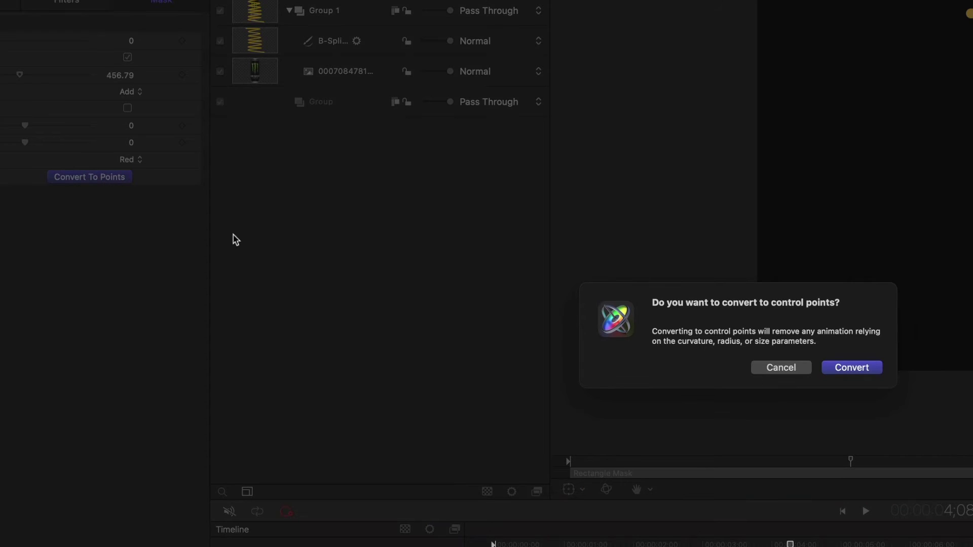
click(868, 369)
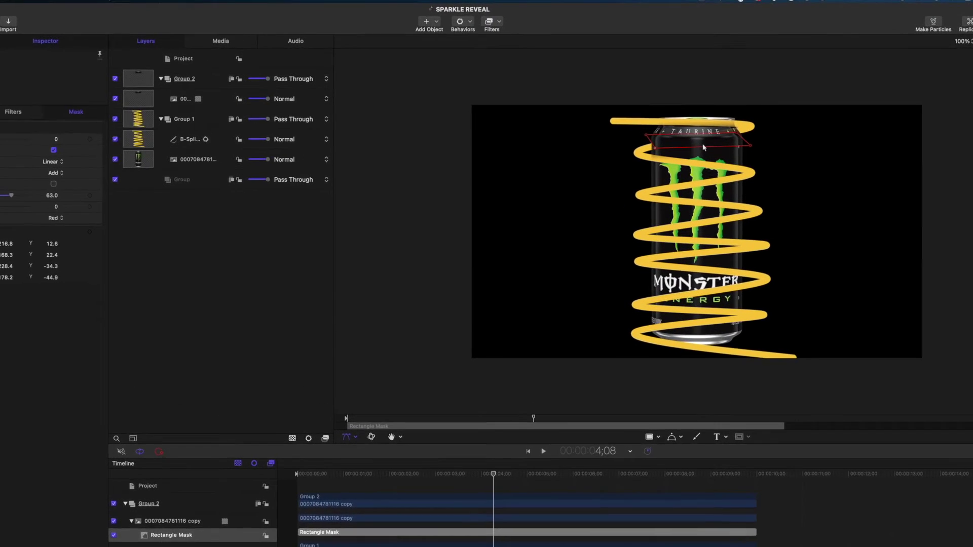
Duplicate the masked can layer and move the copy's mask down onto the claw logo.
click(49, 112)
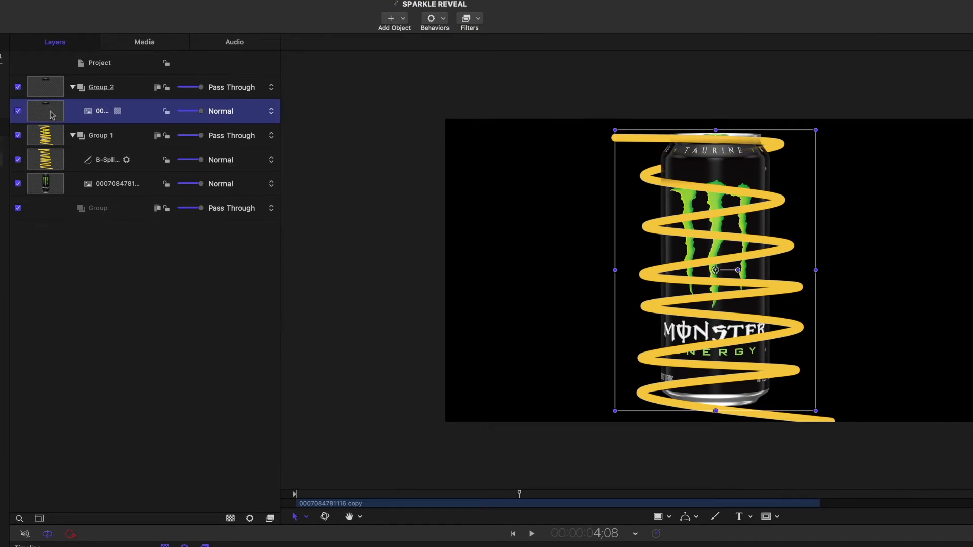
right_click(97, 114)
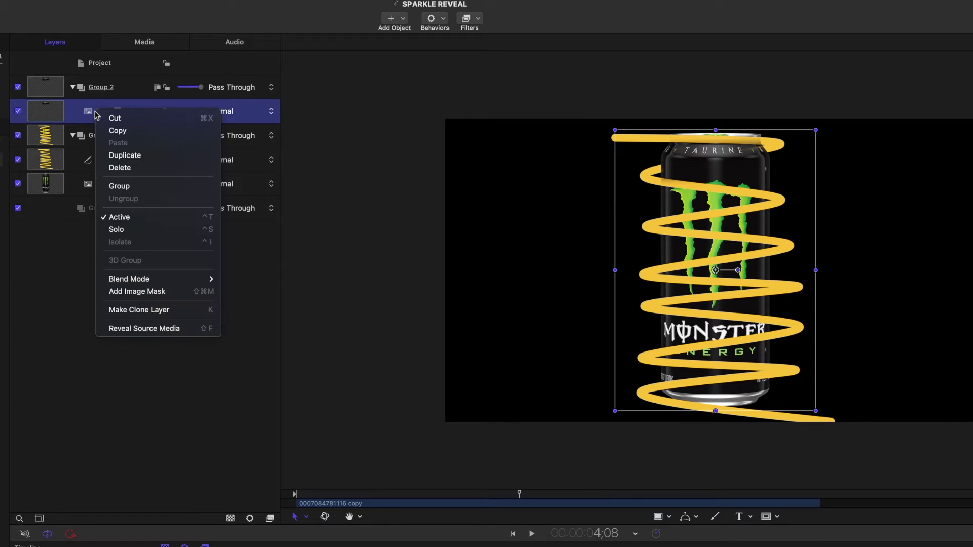
click(123, 157)
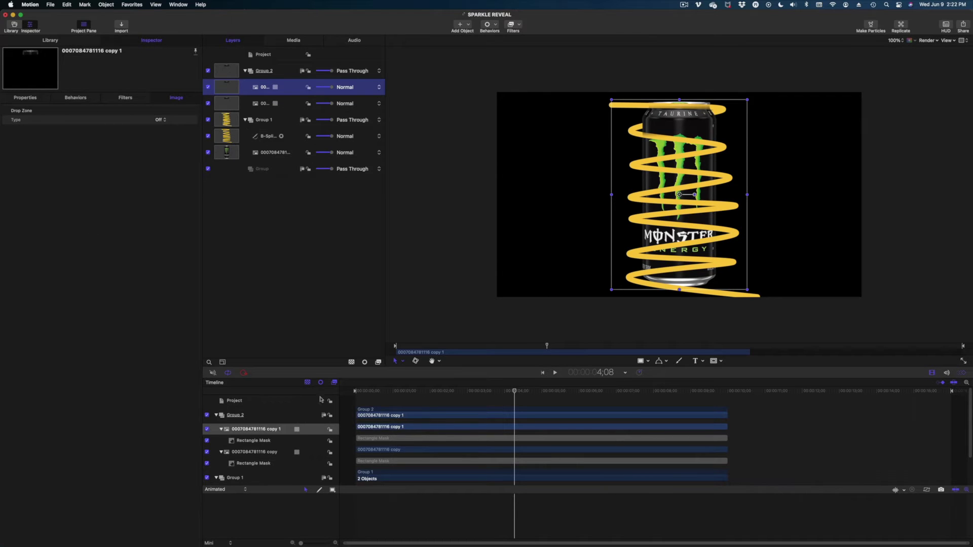
click(415, 438)
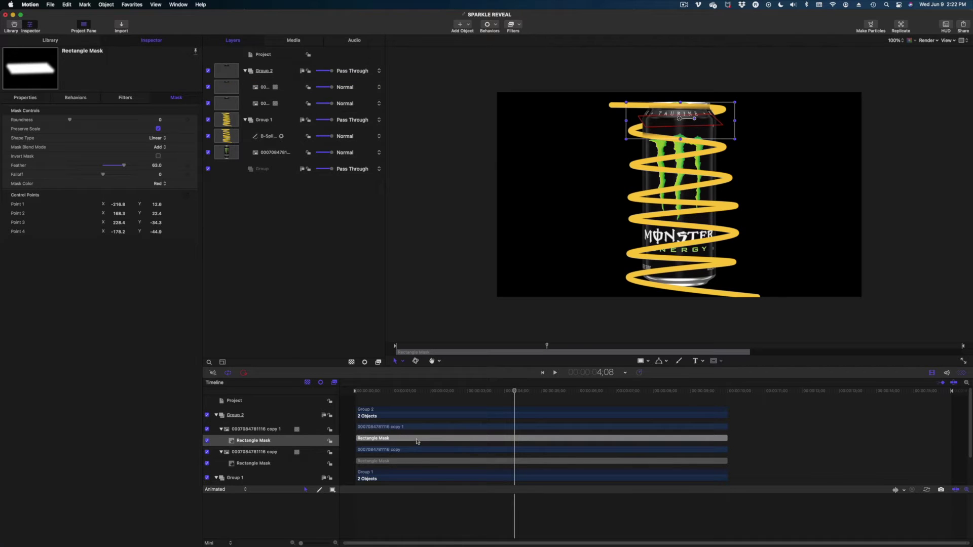
drag(683, 133, 680, 164)
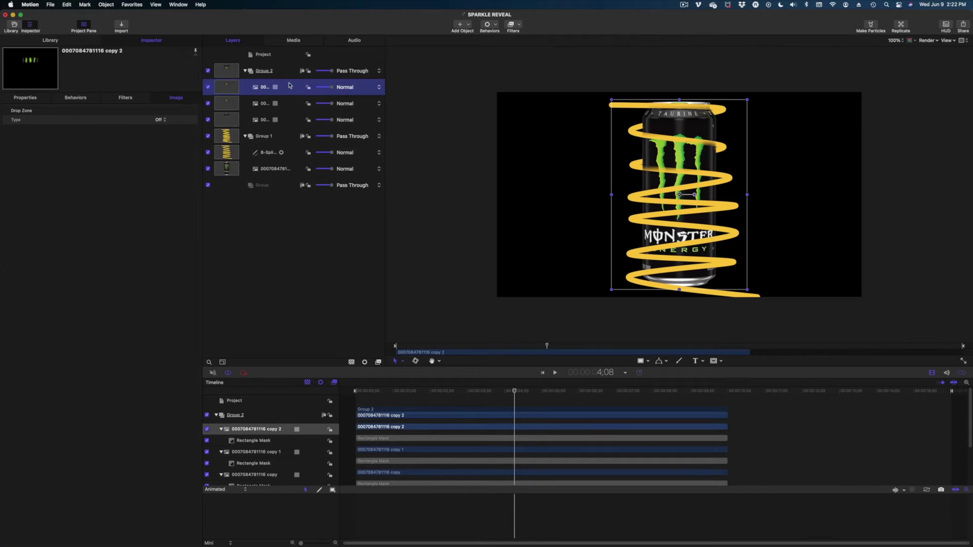
click(699, 185)
drag(700, 185, 699, 189)
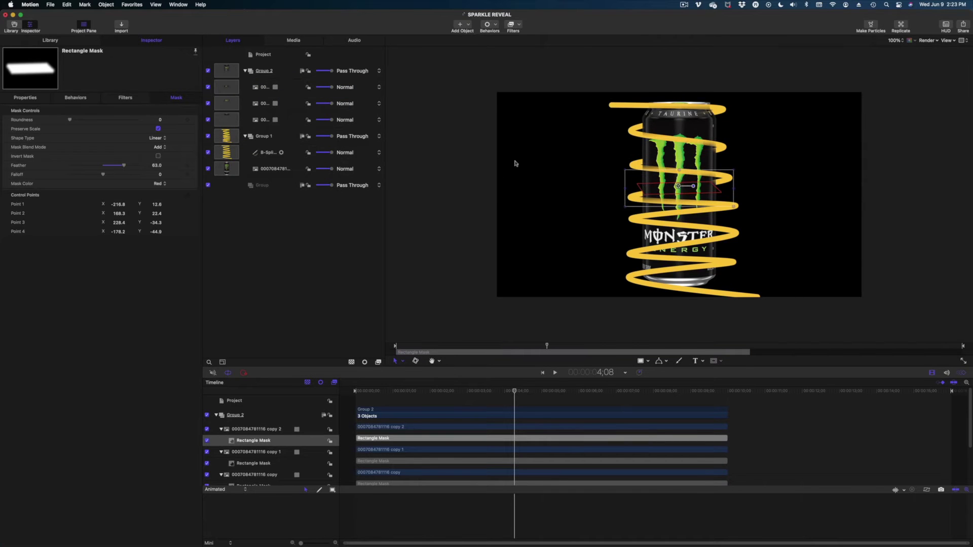
Duplicate the can layer again, move its mask further down, and raise the feather.
right_click(259, 93)
click(284, 115)
click(464, 437)
drag(672, 192, 669, 218)
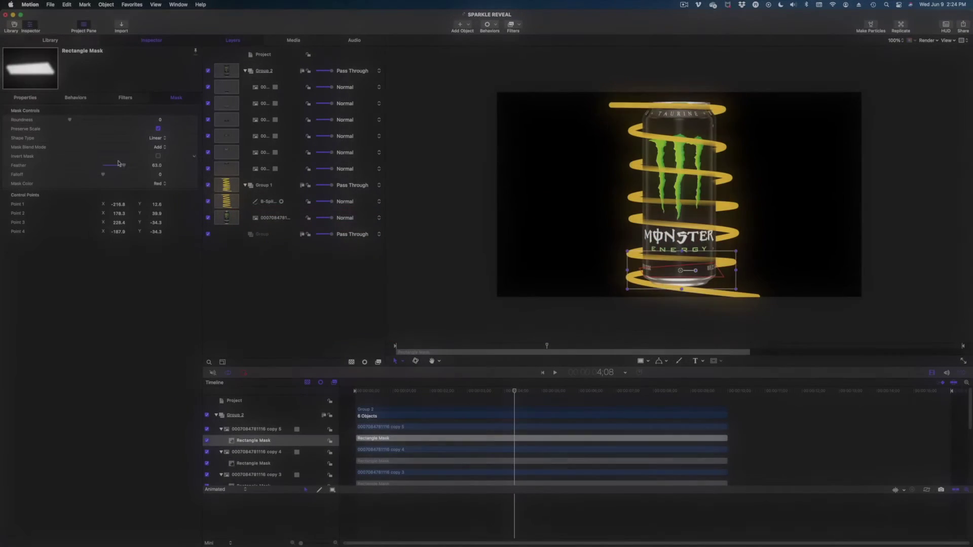
right_click(669, 266)
click(710, 310)
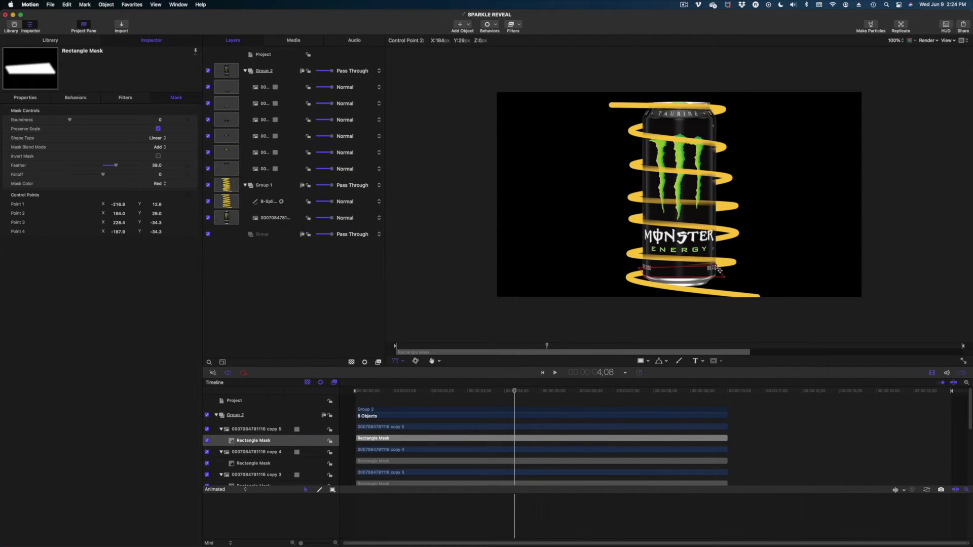
drag(116, 166, 122, 167)
Rewind to the first frame and play back to preview the reveal.
click(566, 311)
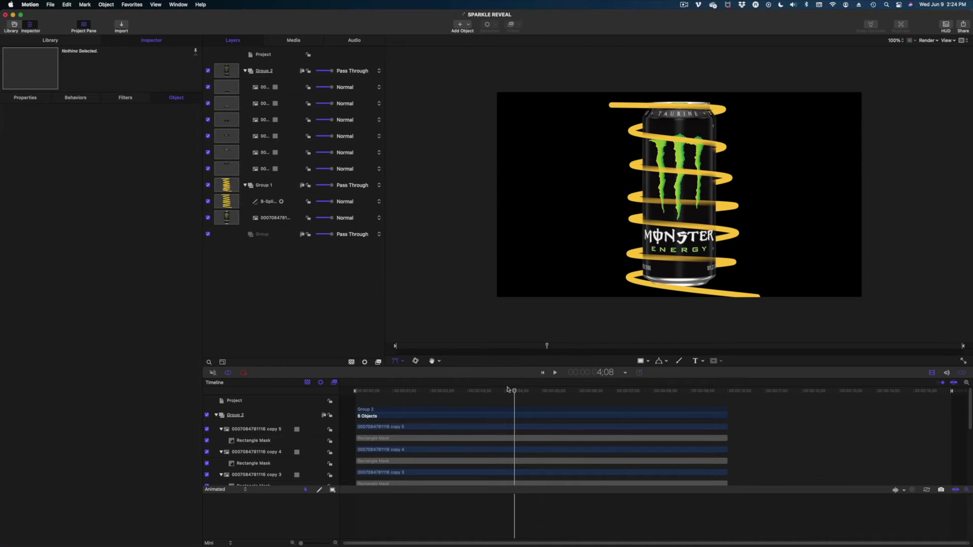
drag(508, 389, 290, 390)
key(space)
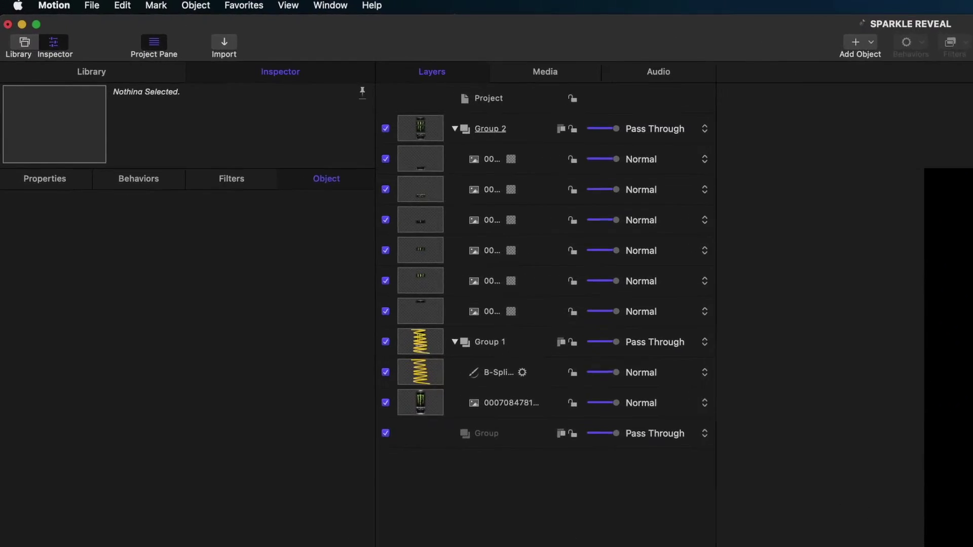
Place the Magic Wand emitter from Library > Particle Emitters > Sparkles into Group 1 above the can.
click(110, 78)
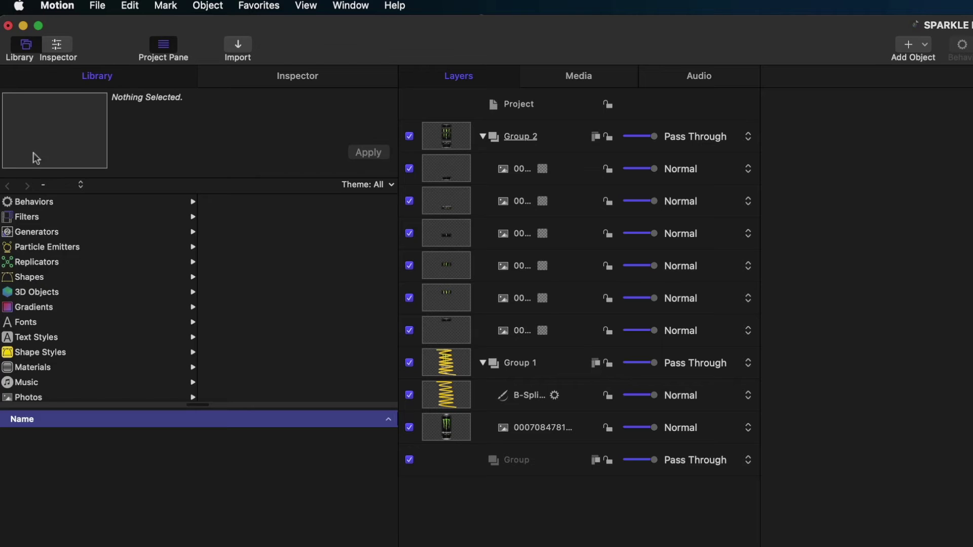
click(70, 247)
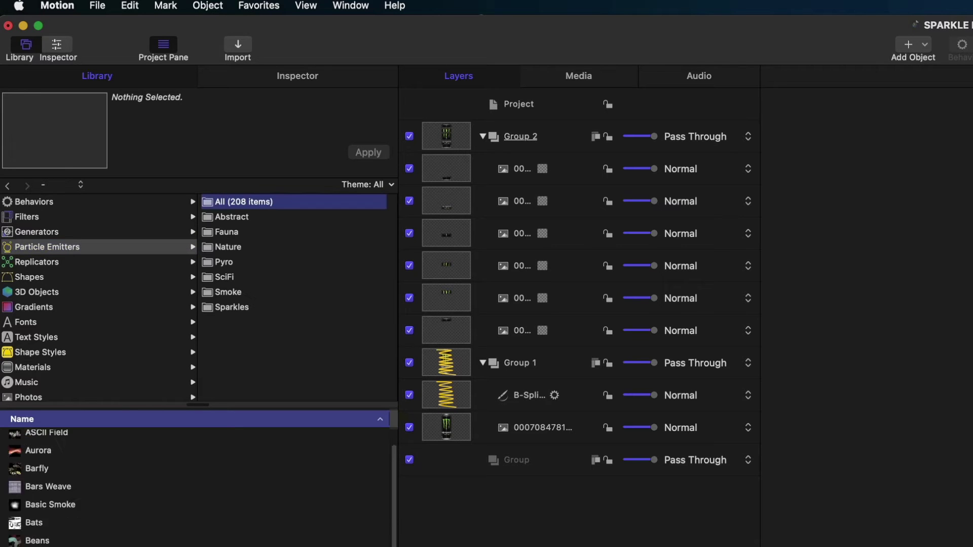
click(233, 308)
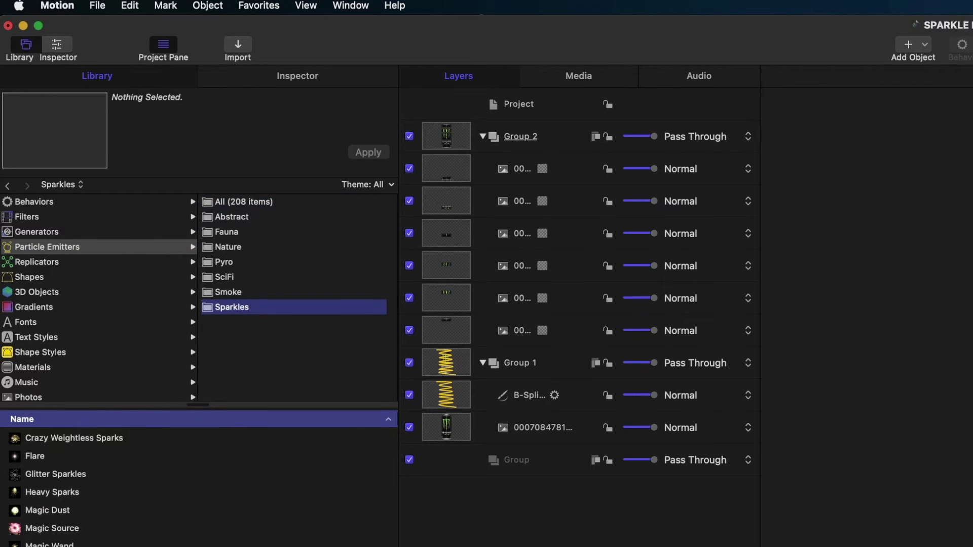
click(23, 546)
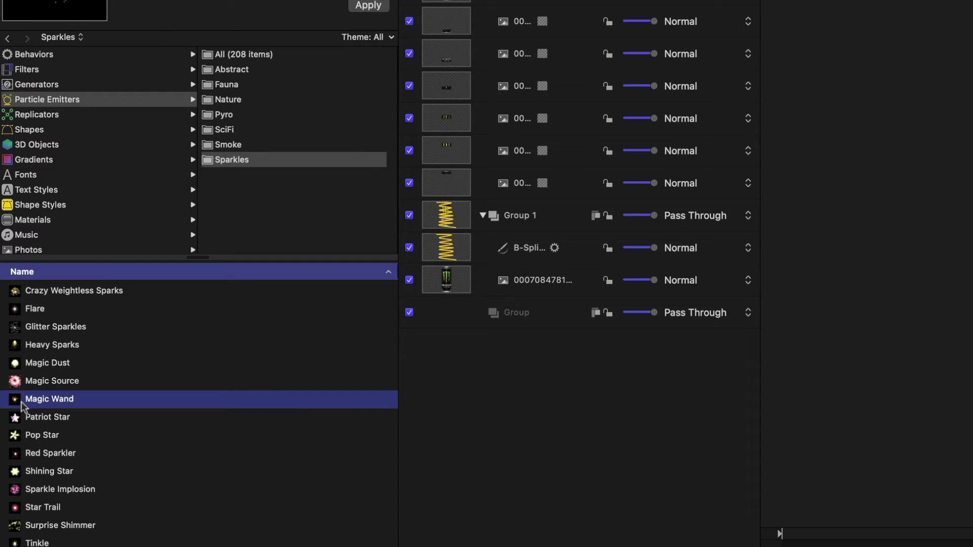
drag(19, 405, 500, 267)
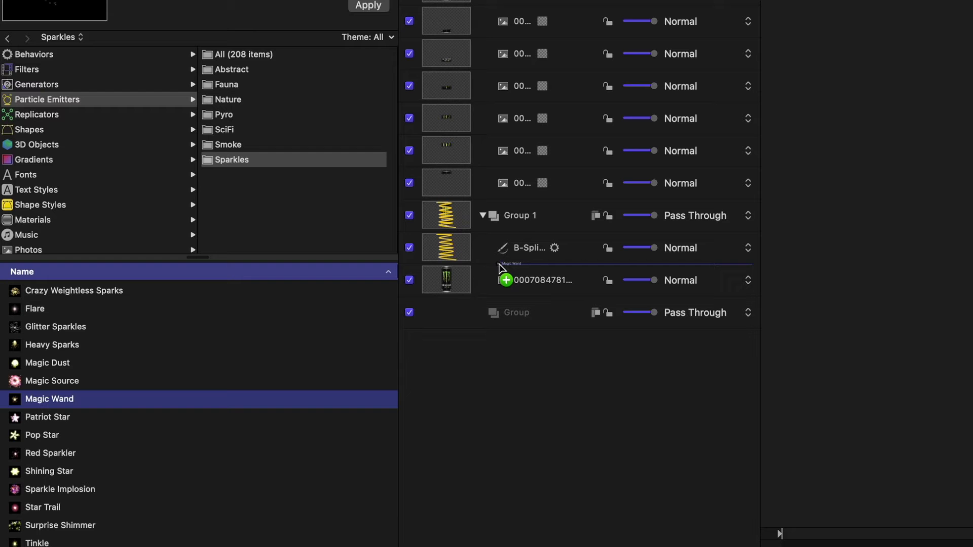
drag(499, 268, 499, 267)
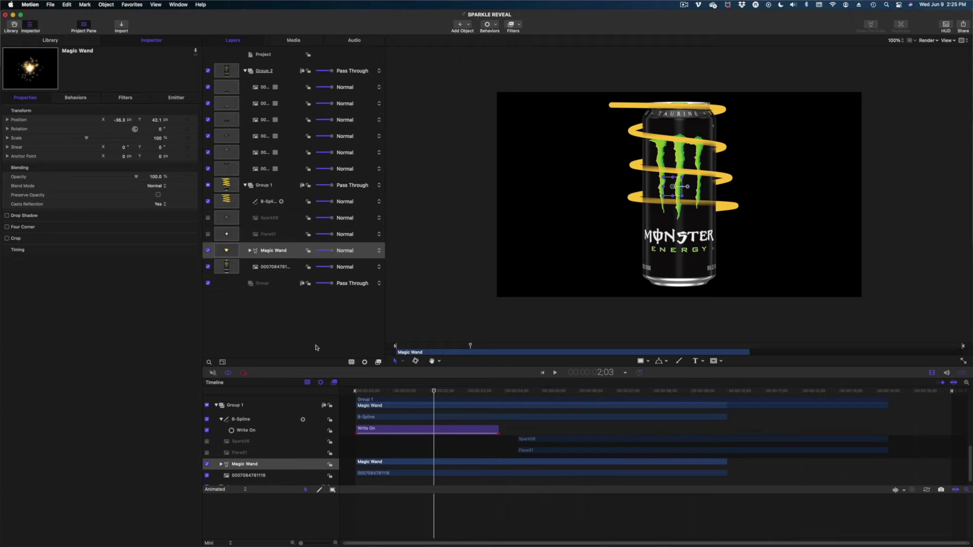
Add a Motion Path behavior to the Magic Wand layer.
click(287, 249)
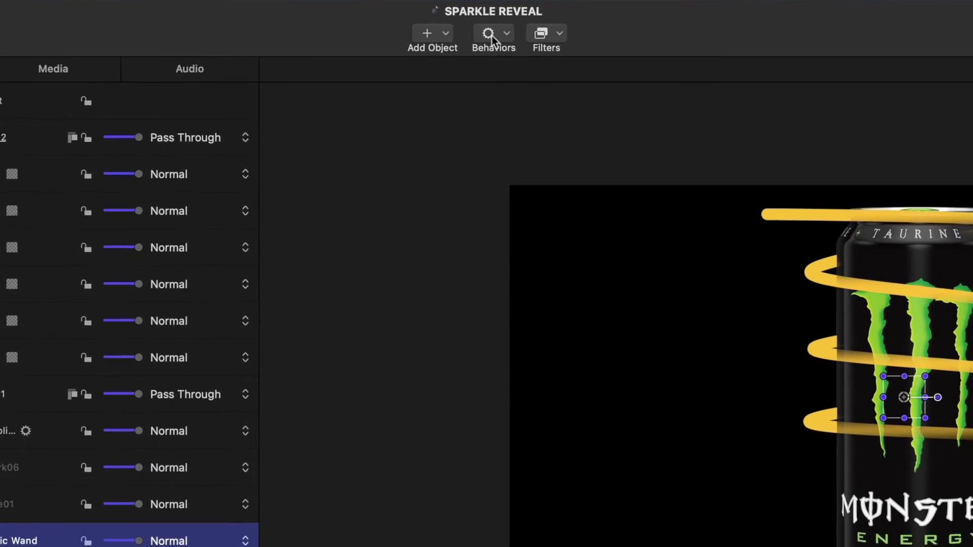
click(491, 37)
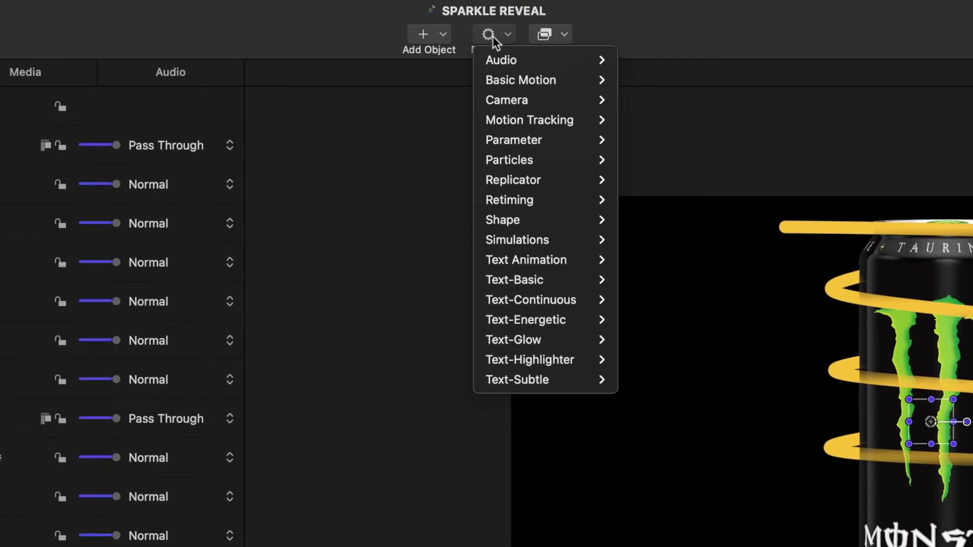
mouse_move(500, 81)
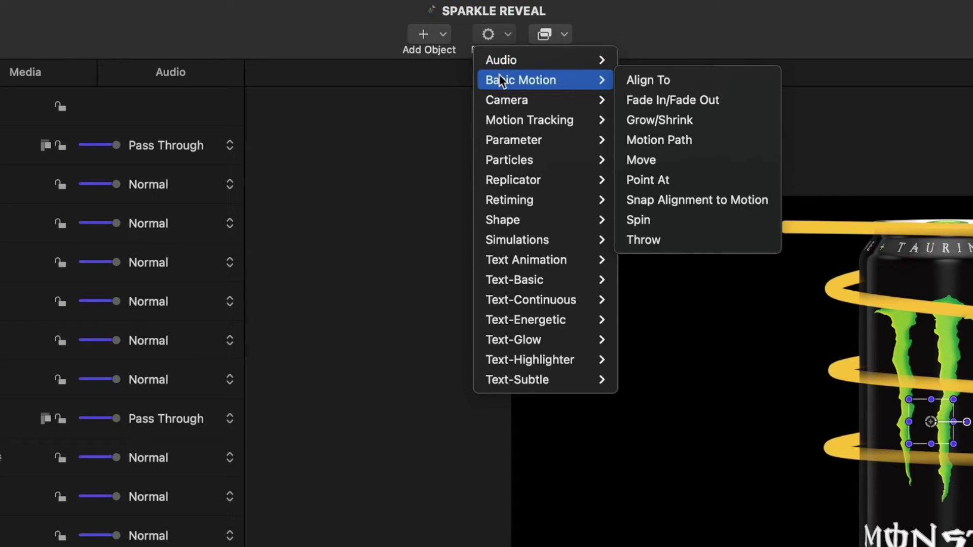
click(654, 140)
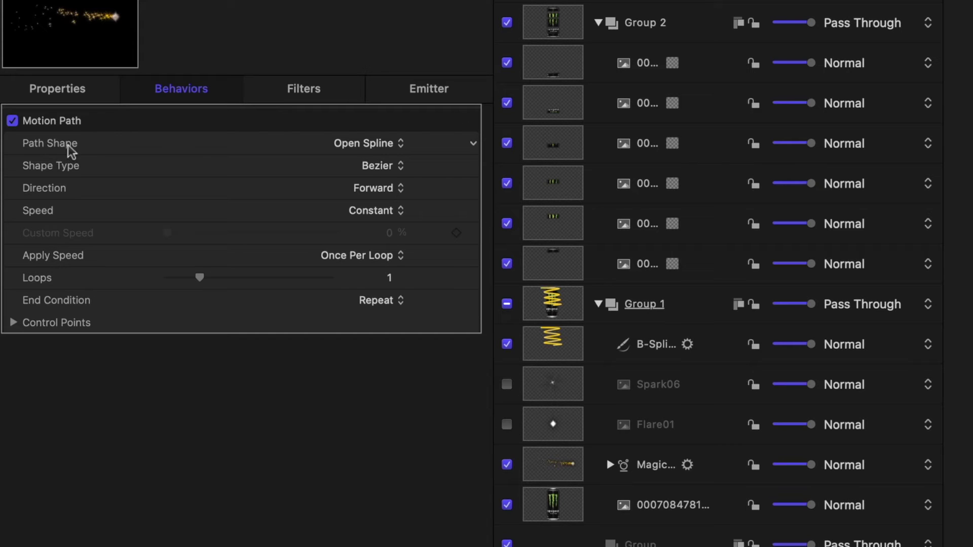
Set the motion path to Geometry using the B-Spline spiral as its shape source.
click(360, 145)
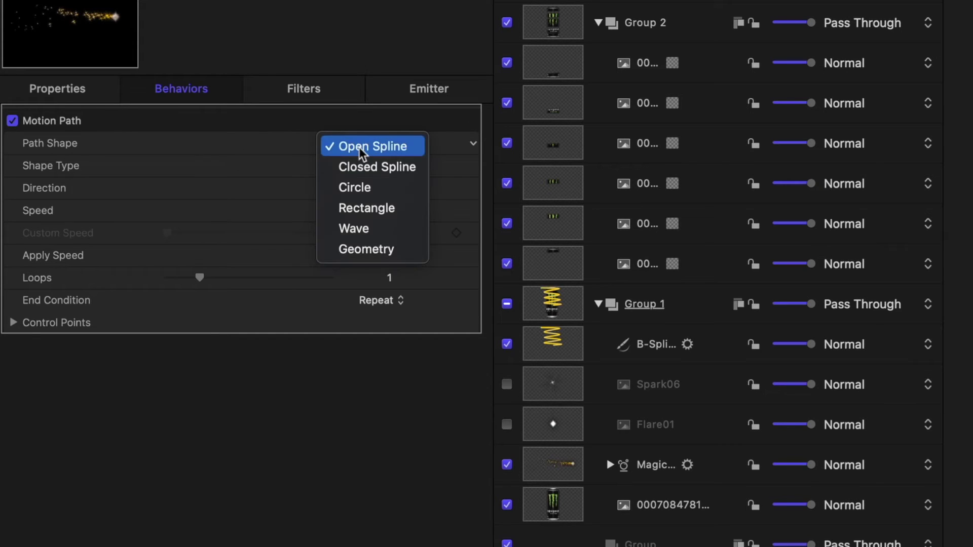
click(379, 258)
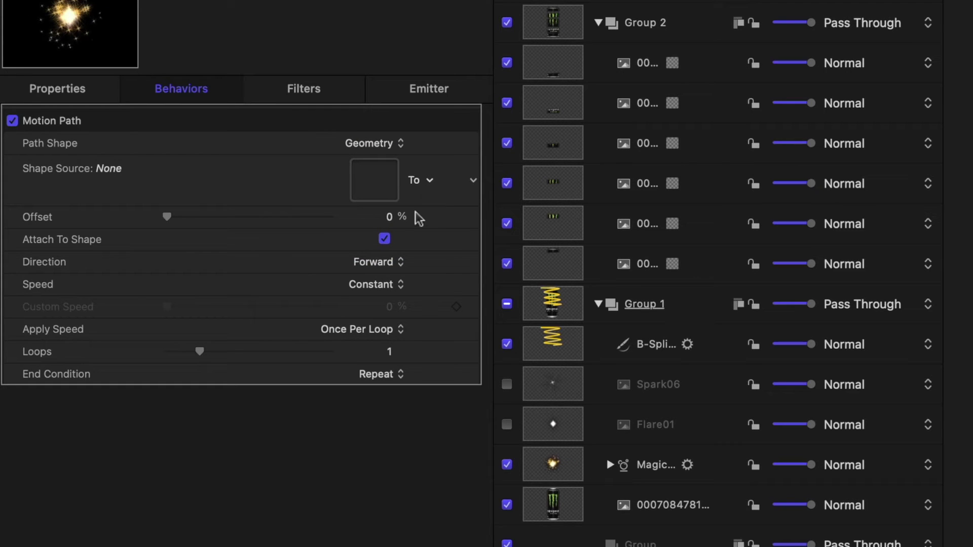
drag(556, 346, 373, 178)
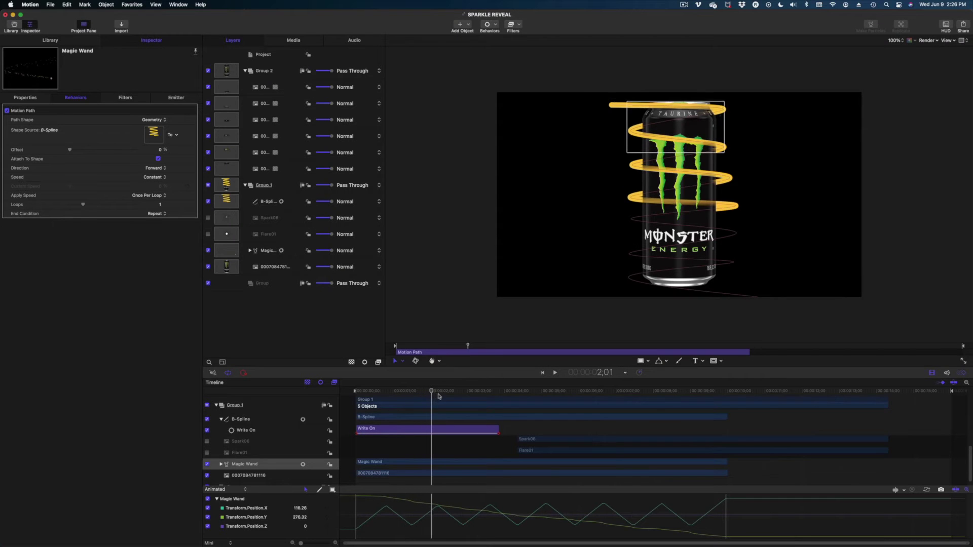
mouse_move(439, 396)
mouse_down()
mouse_move(516, 404)
mouse_move(377, 413)
mouse_move(401, 413)
mouse_up()
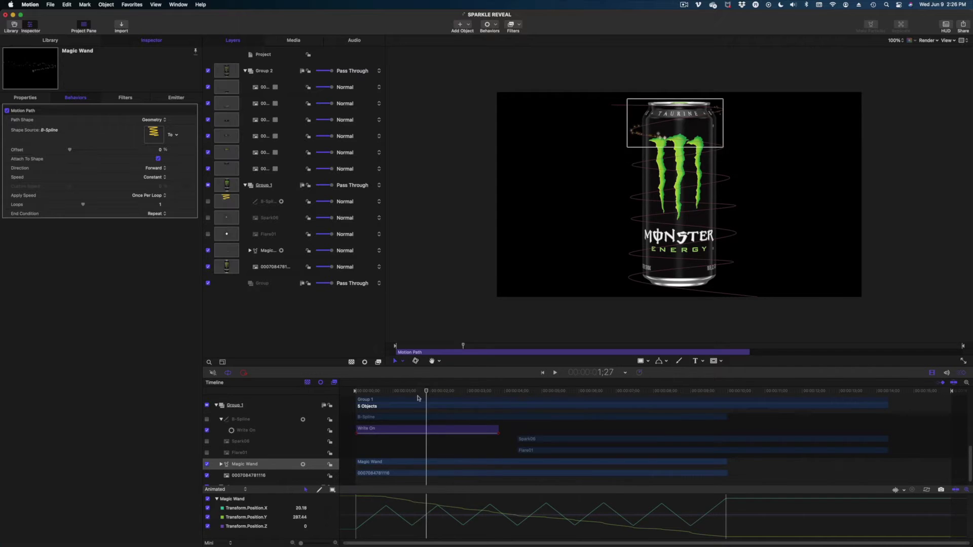
Set the Magic Wand emitter's Scale to 355% and raise its Birth Rate.
drag(418, 398, 391, 405)
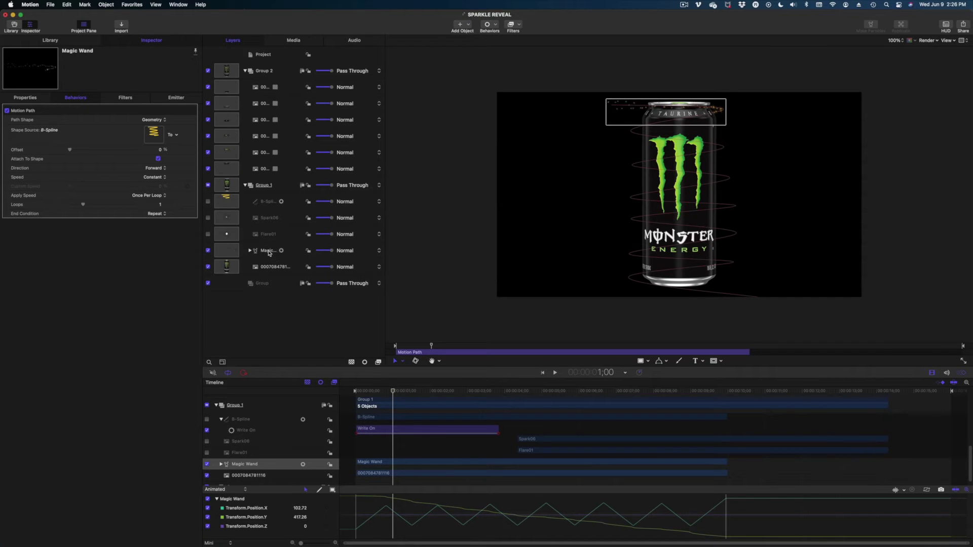
click(268, 252)
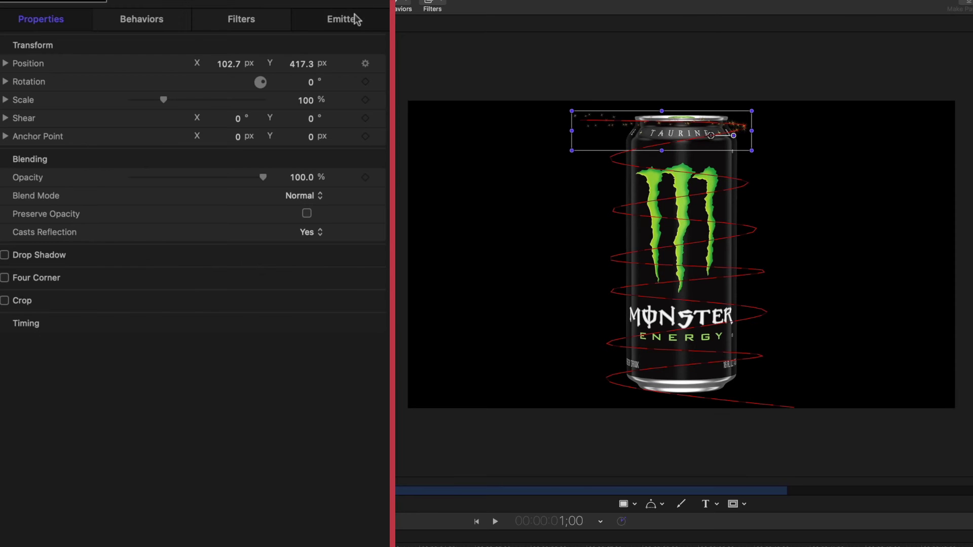
click(356, 20)
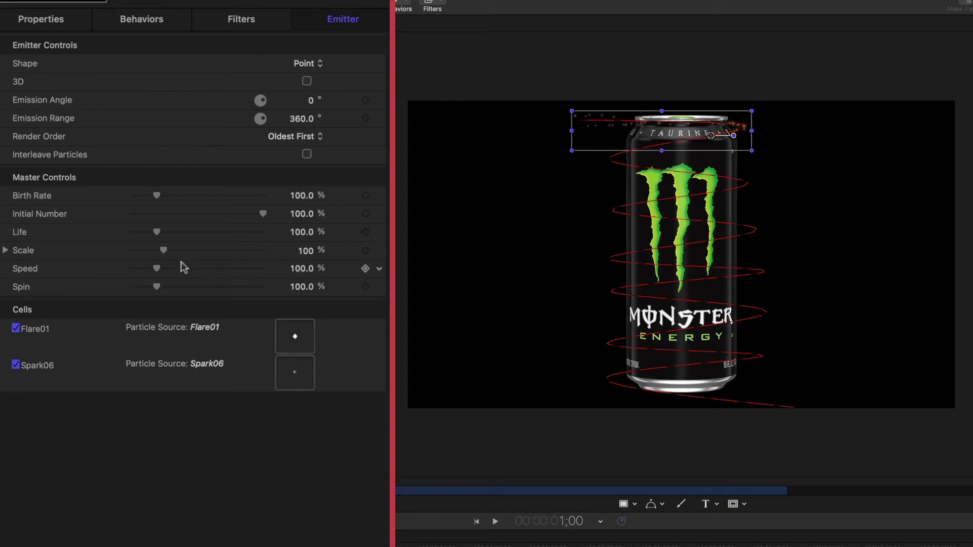
drag(166, 249, 248, 250)
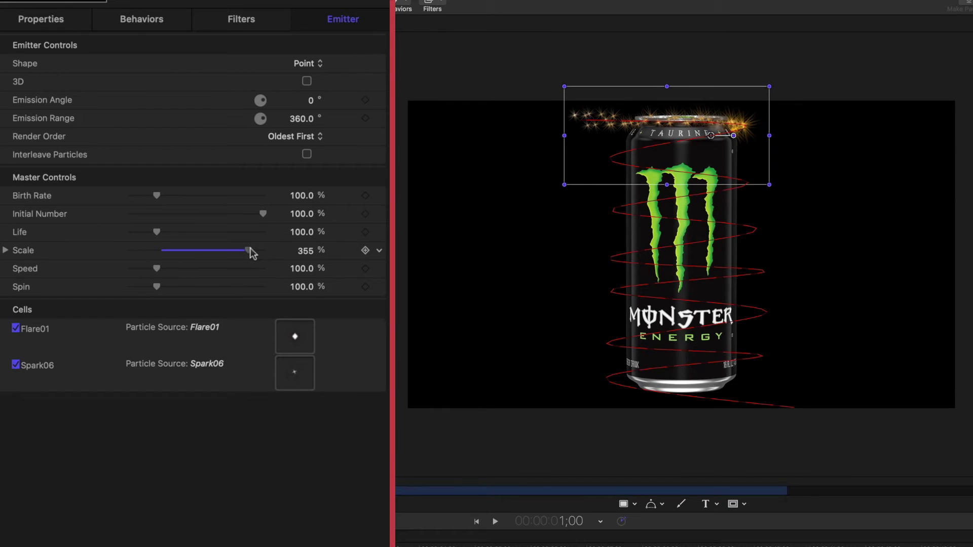
drag(174, 197, 193, 197)
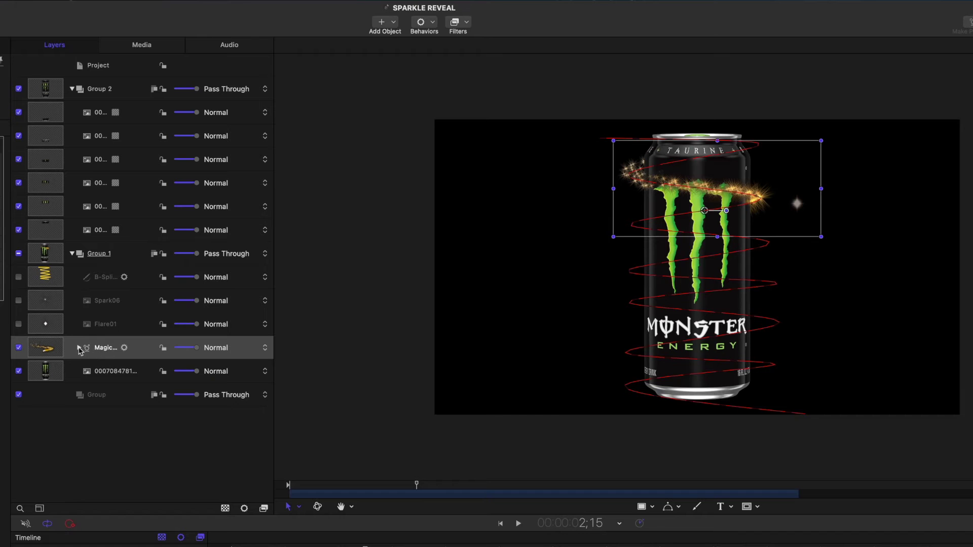
Disable the Flare01 cell in Magic Wand, preview the sparkles, and select Spark06.
click(78, 348)
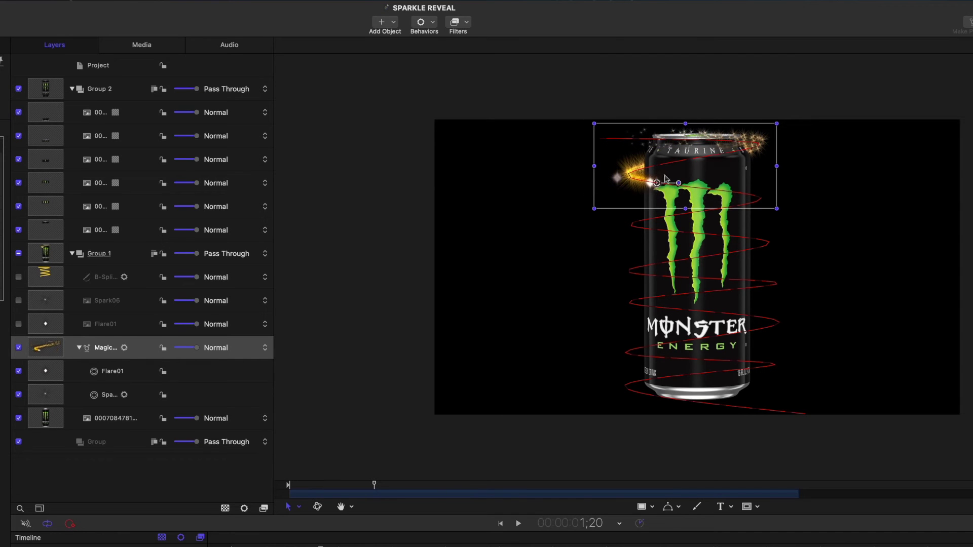
click(18, 372)
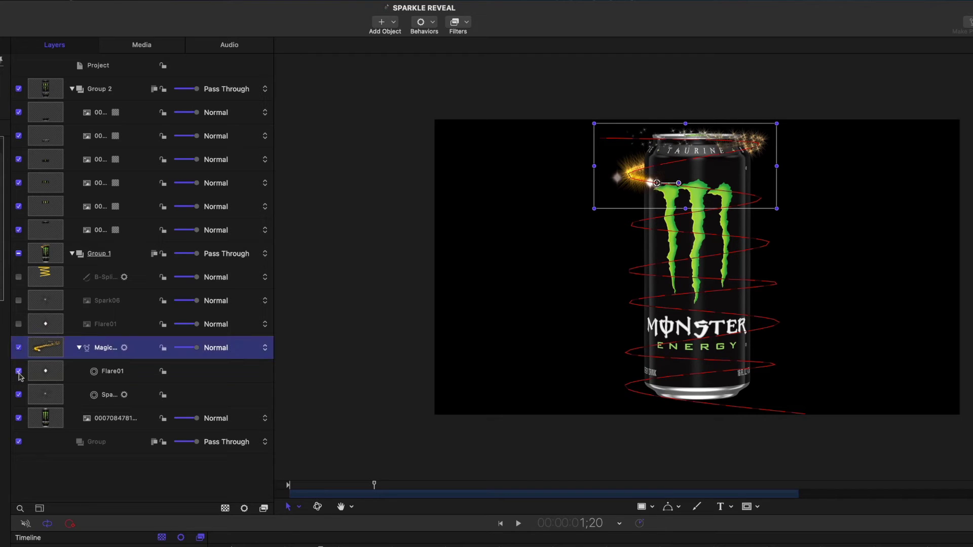
key(space)
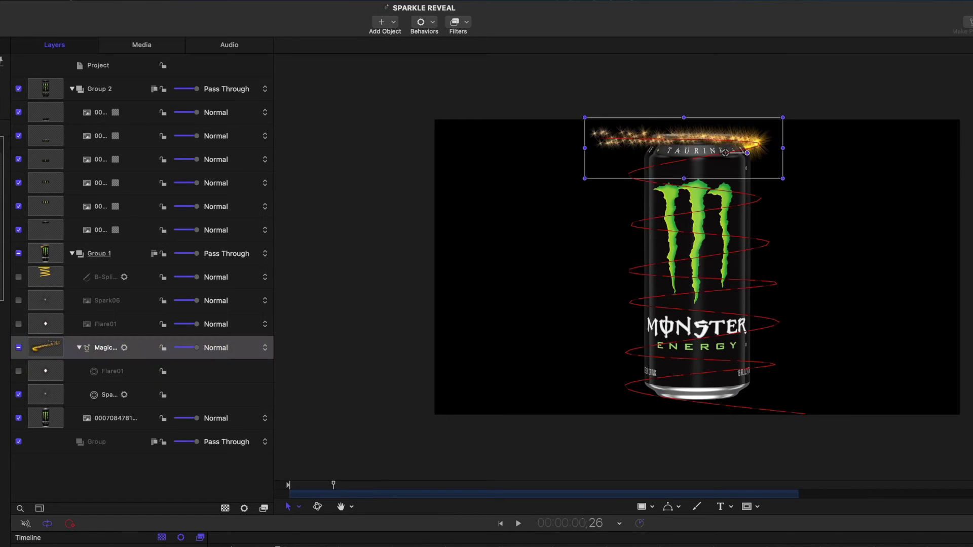
click(102, 398)
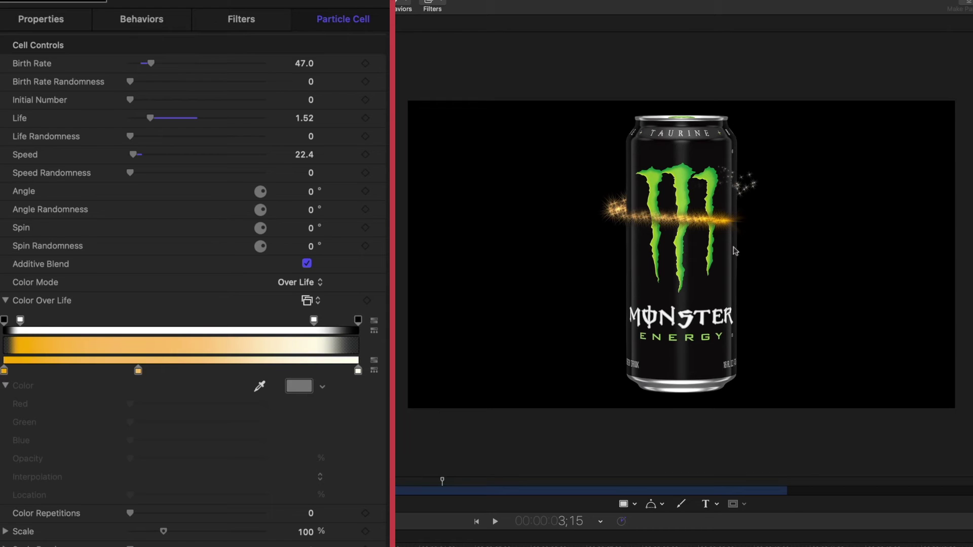
Eyedrop greens from the can into the start, middle and end Color Over Life stops.
click(4, 372)
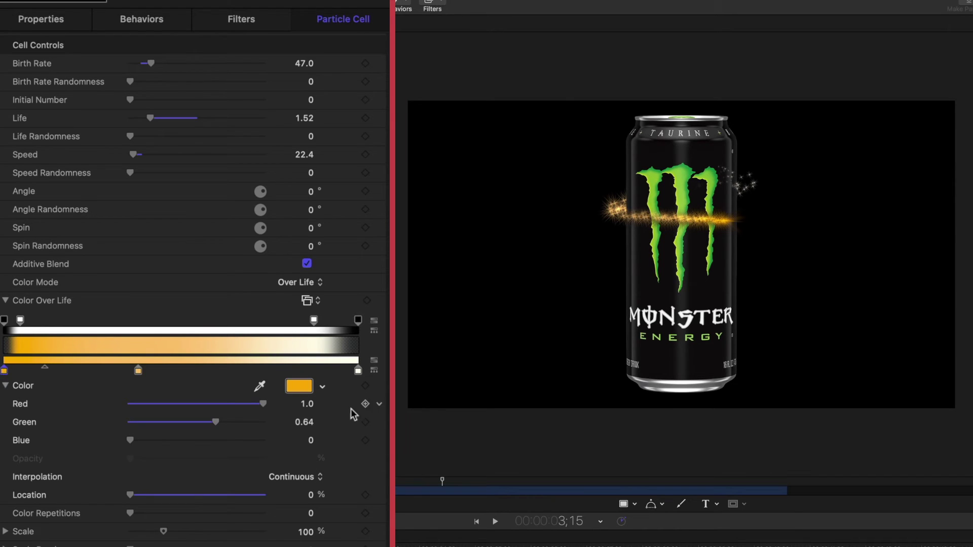
click(259, 386)
click(650, 181)
click(138, 370)
click(260, 386)
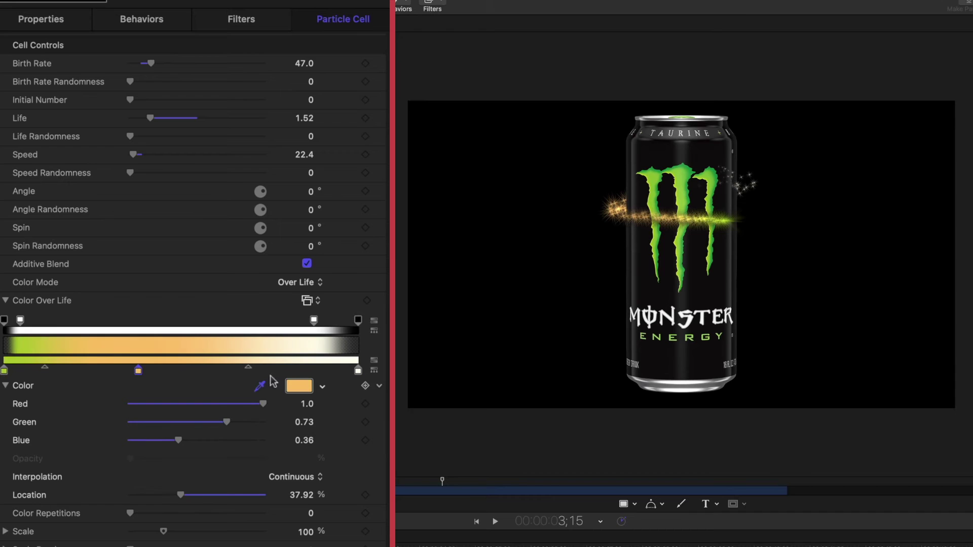
click(657, 178)
click(358, 370)
click(260, 386)
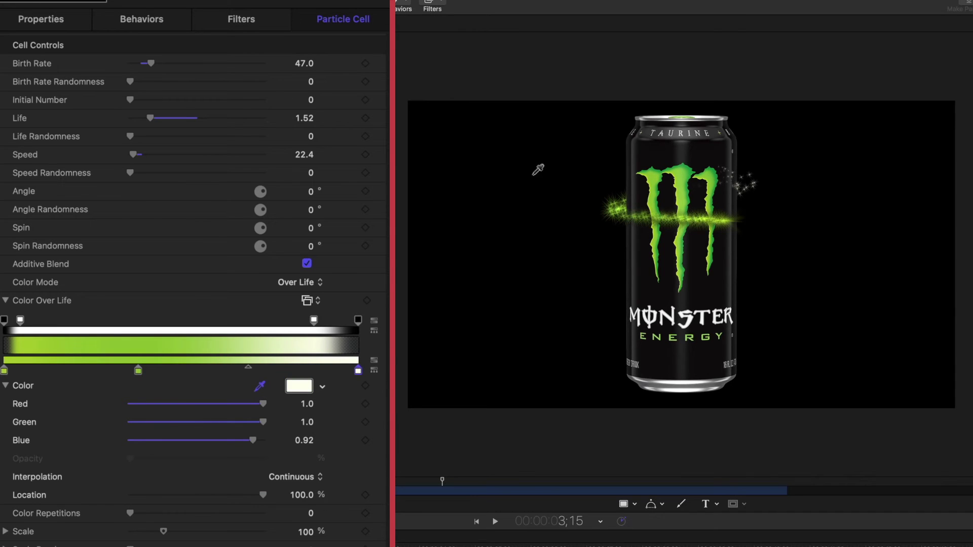
click(656, 162)
click(4, 370)
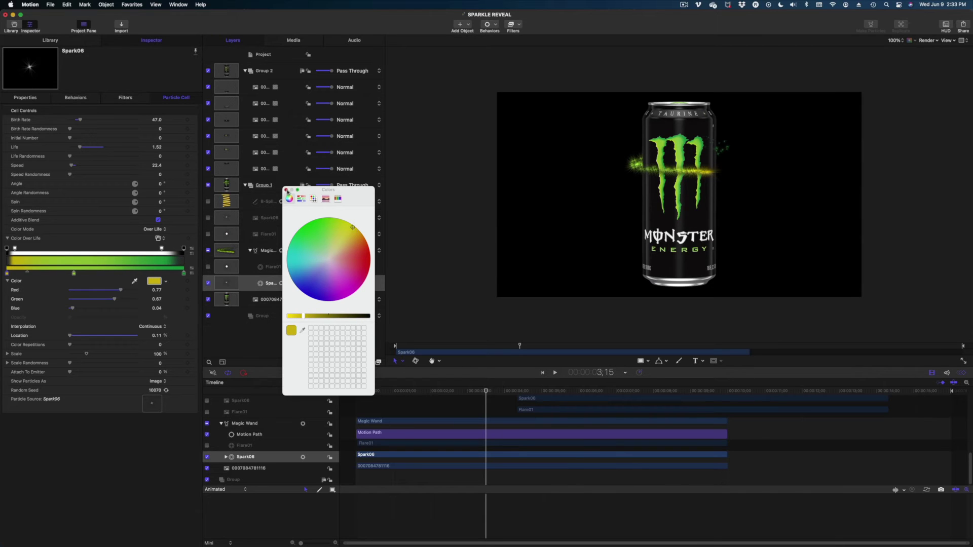
click(286, 190)
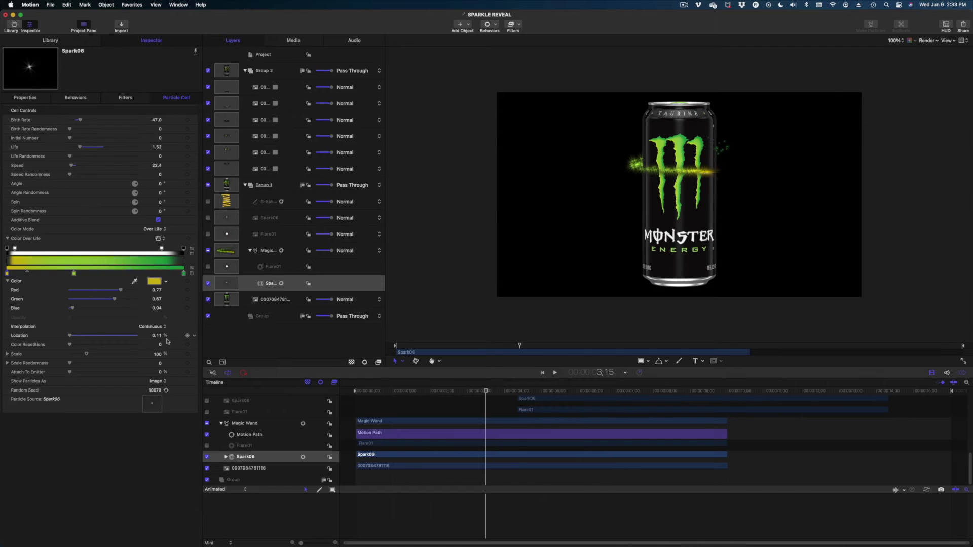
Set the sparkles' Scale Randomness to 19 and a strong negative Angle Randomness.
drag(70, 363, 90, 366)
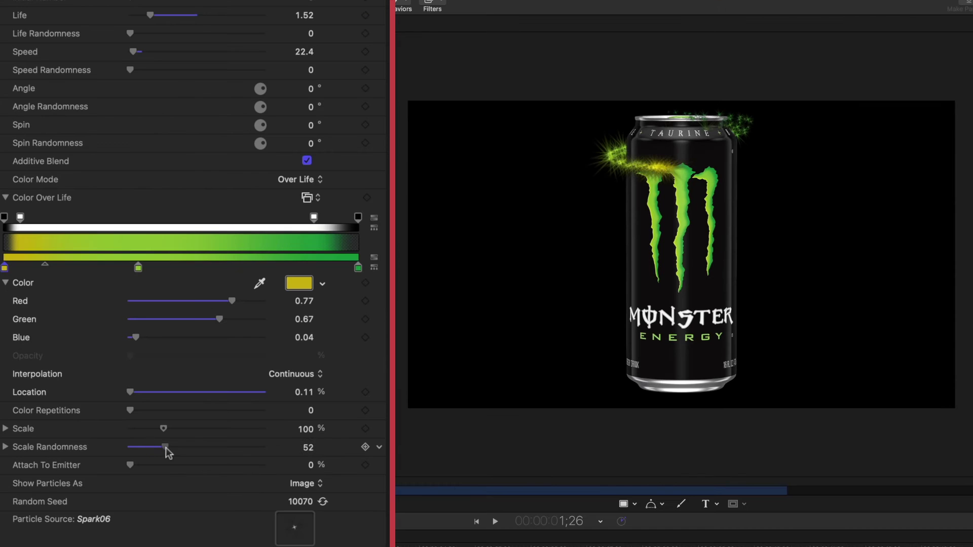
drag(169, 453, 143, 455)
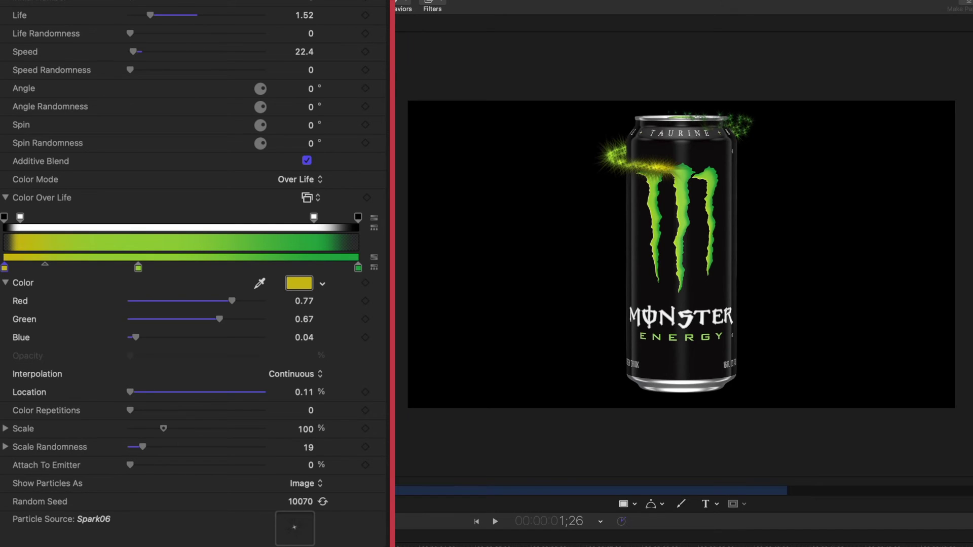
drag(260, 107, 263, 126)
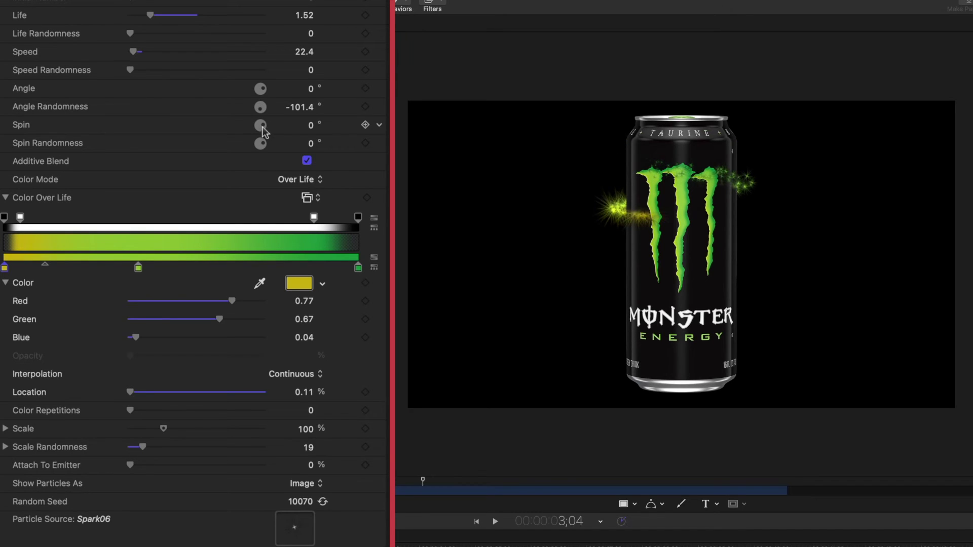
key(super+z)
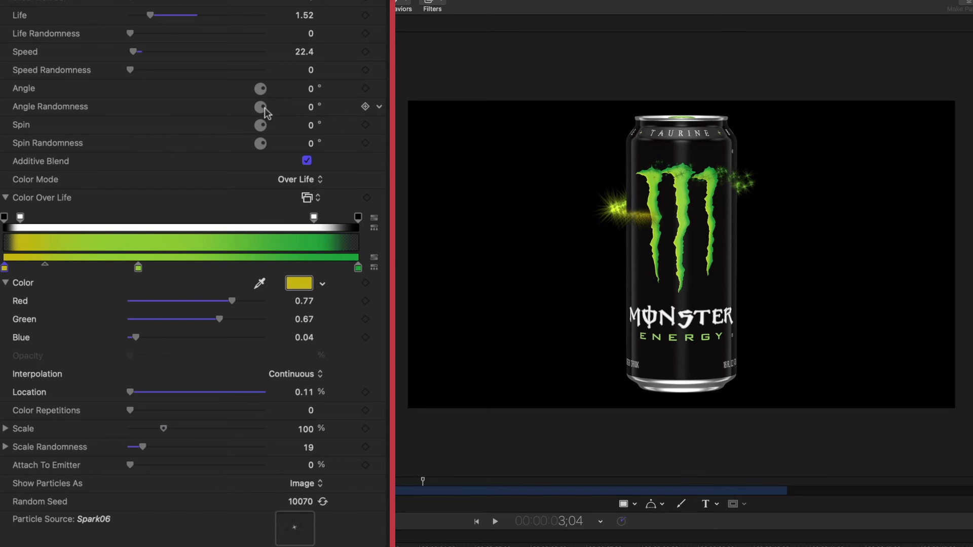
drag(264, 109, 261, 122)
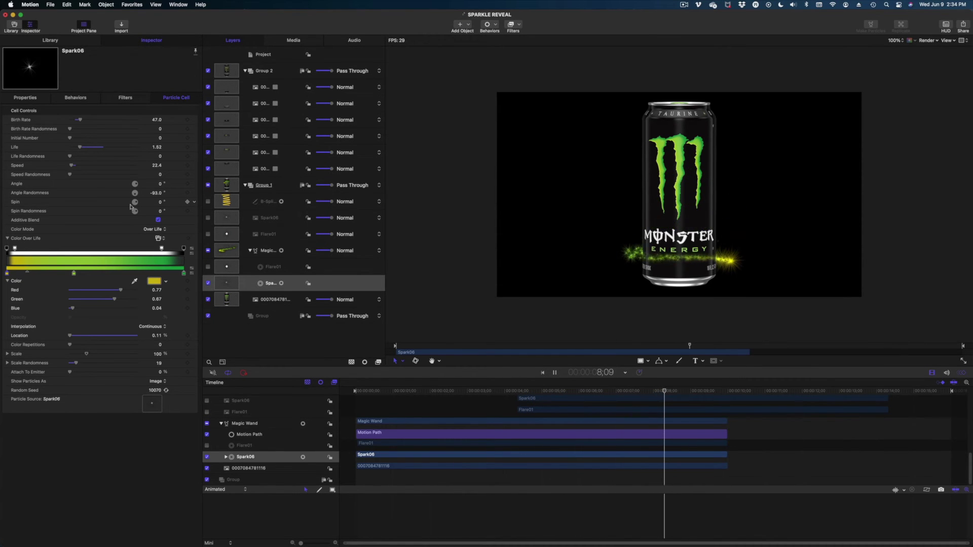
click(221, 424)
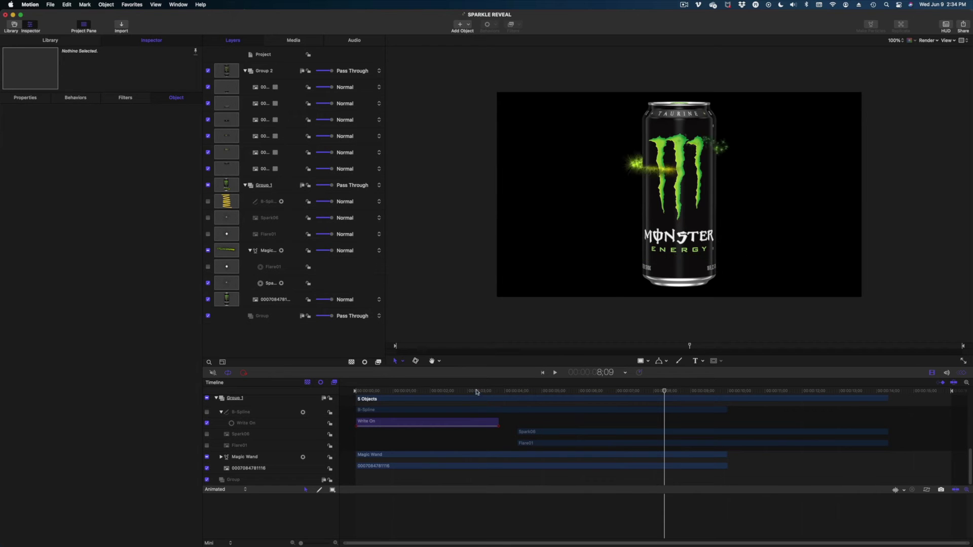
click(416, 391)
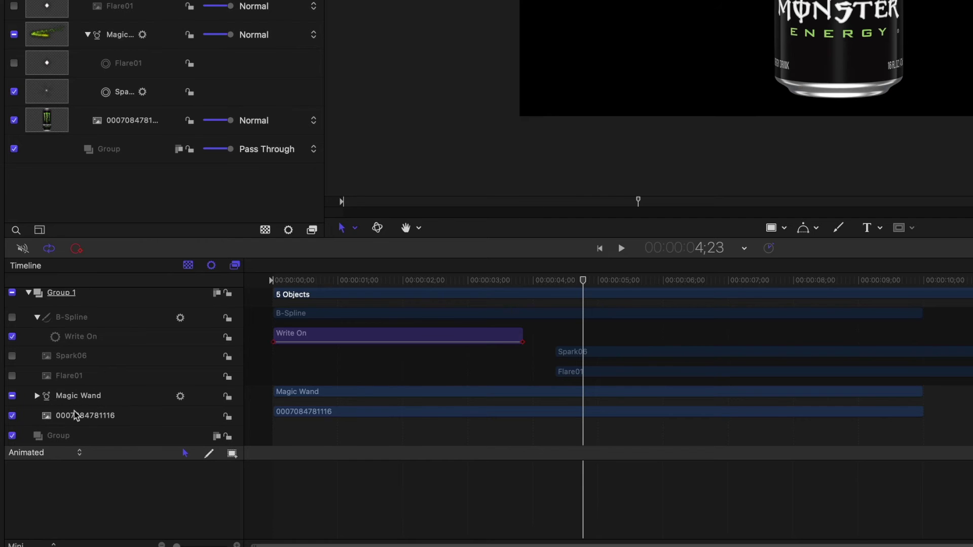
Trim the Magic Wand's Motion Path bar shorter in the Timeline and replay from the start.
click(87, 402)
click(36, 396)
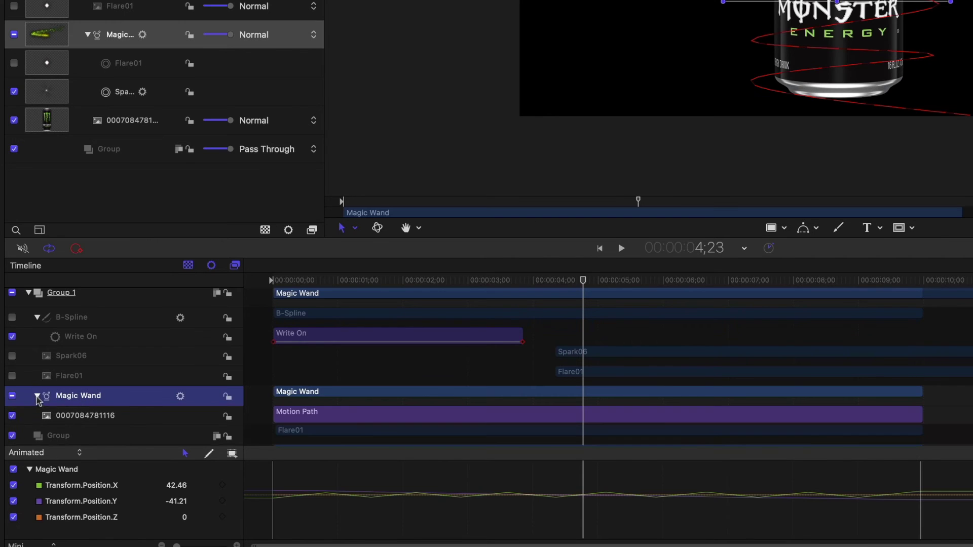
scroll(400, 394, down, 3)
click(398, 362)
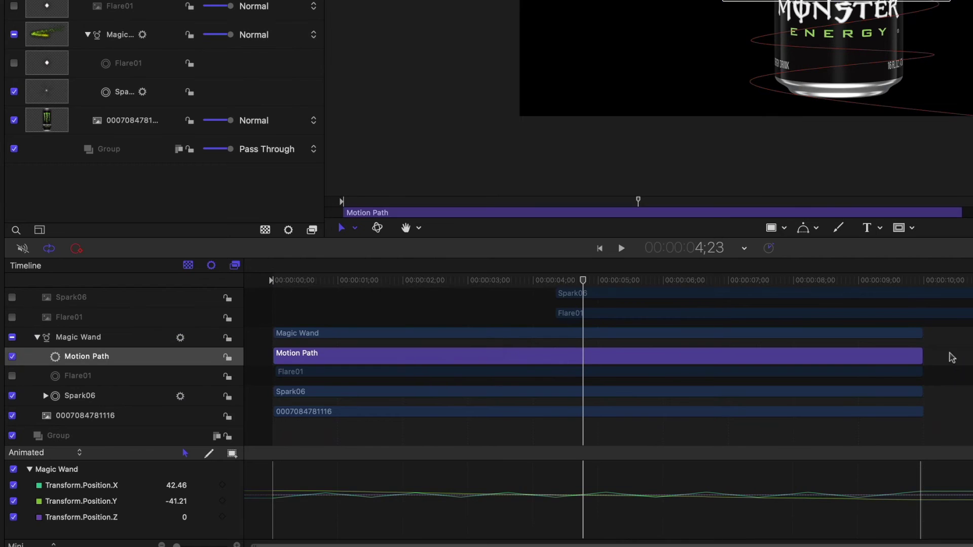
drag(921, 356, 637, 356)
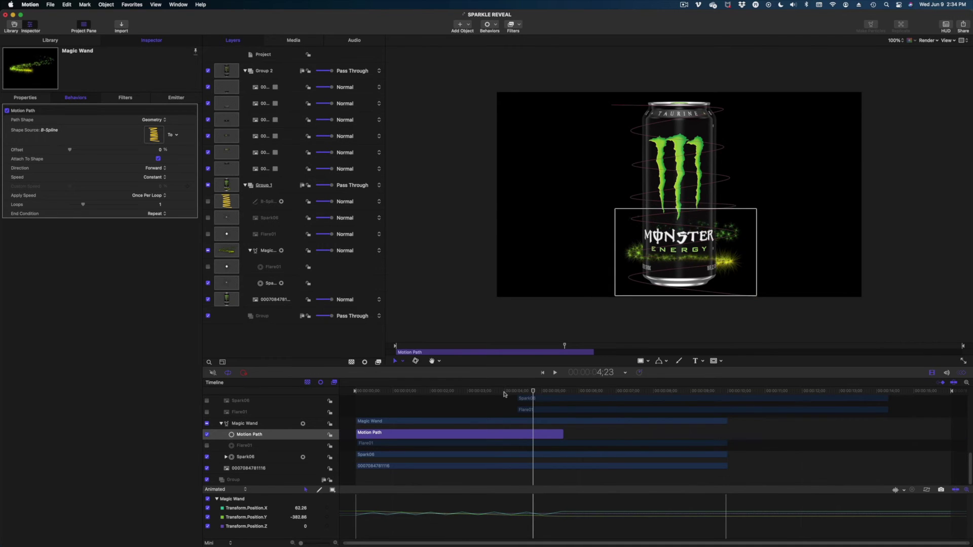
click(529, 282)
drag(501, 393, 357, 391)
key(space)
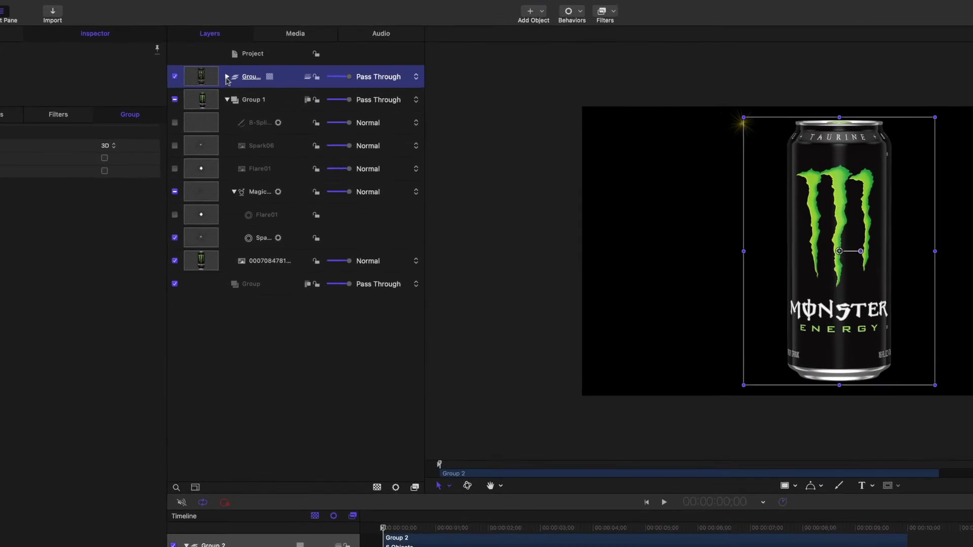
Switch Group 2 from a 3D group to a flat 2D group.
click(243, 71)
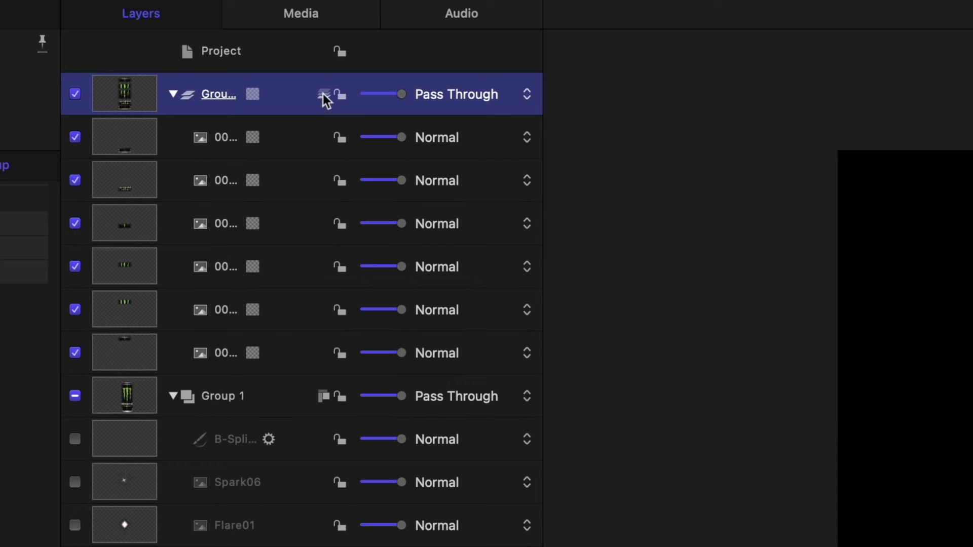
click(324, 93)
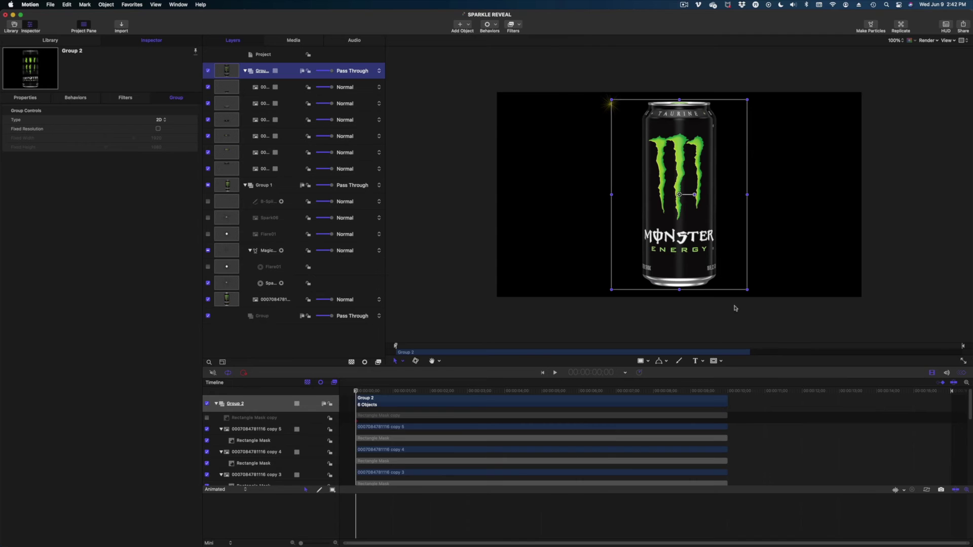
click(715, 362)
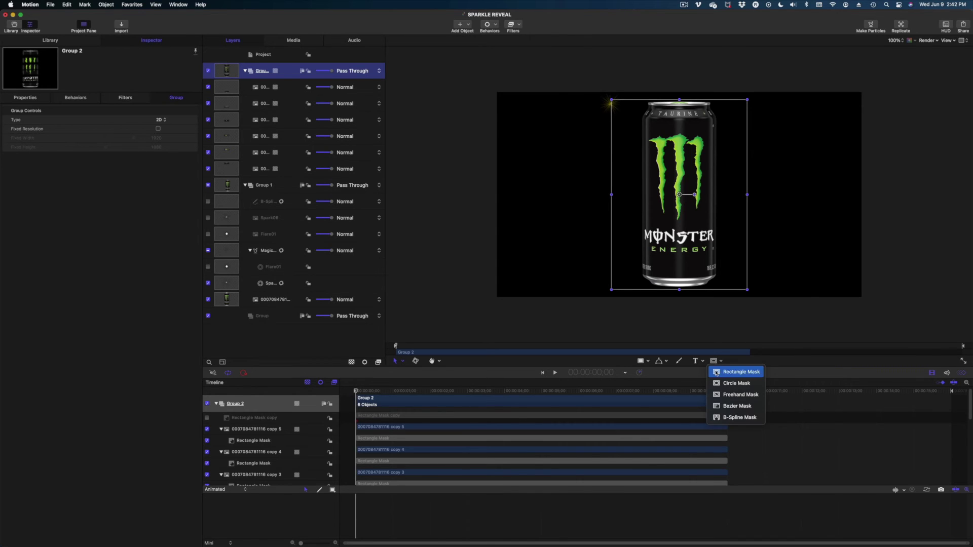
Draw a thin Rectangle Mask above the can, convert it to points, and keyframe its control points.
key(Return)
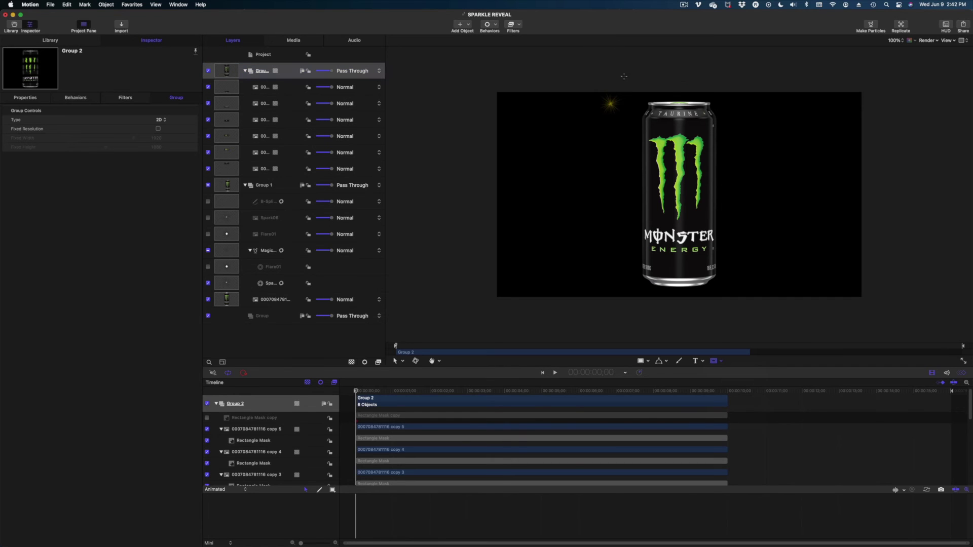
drag(617, 54, 751, 85)
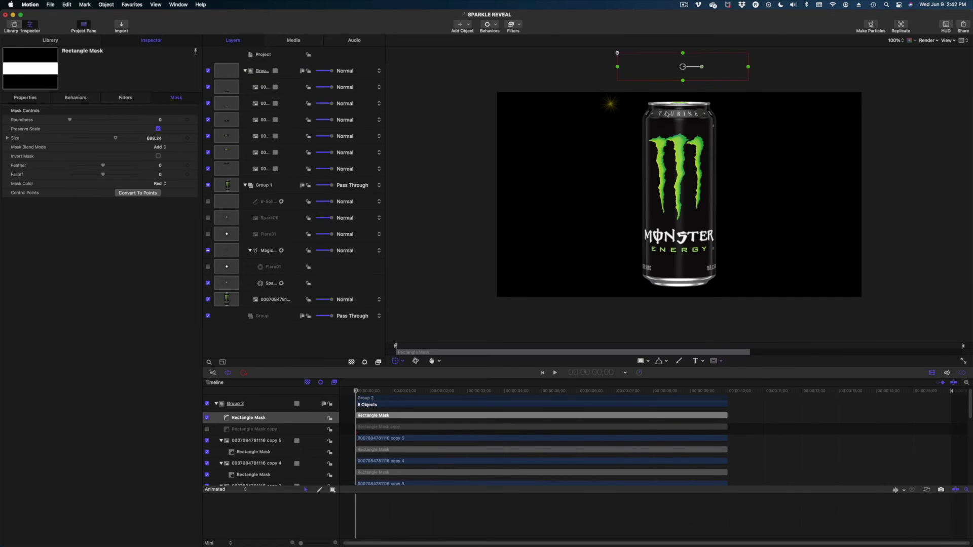
click(128, 195)
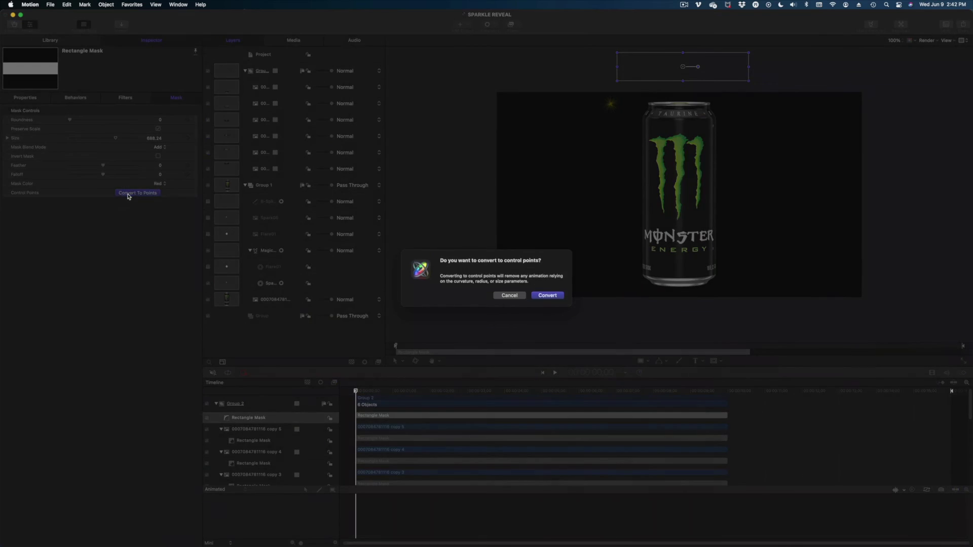
click(558, 295)
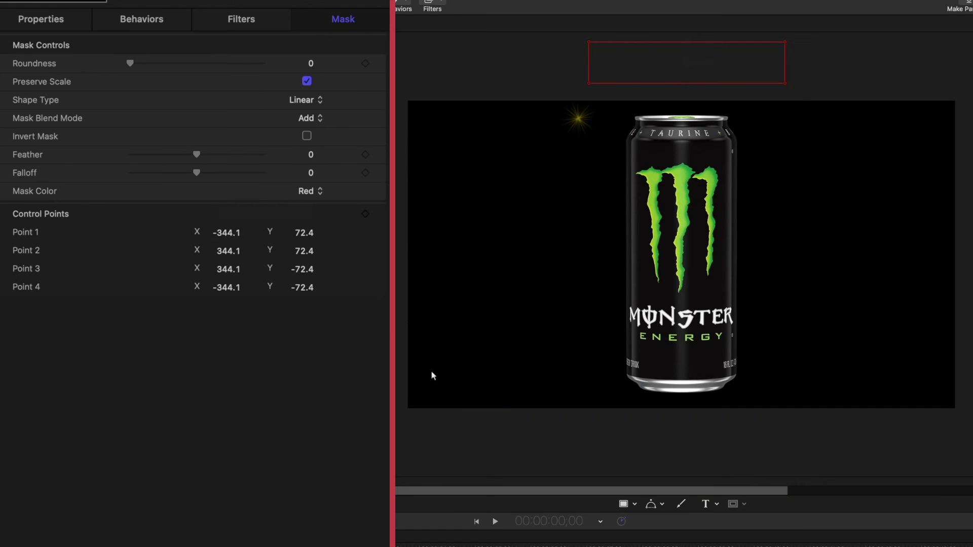
click(365, 214)
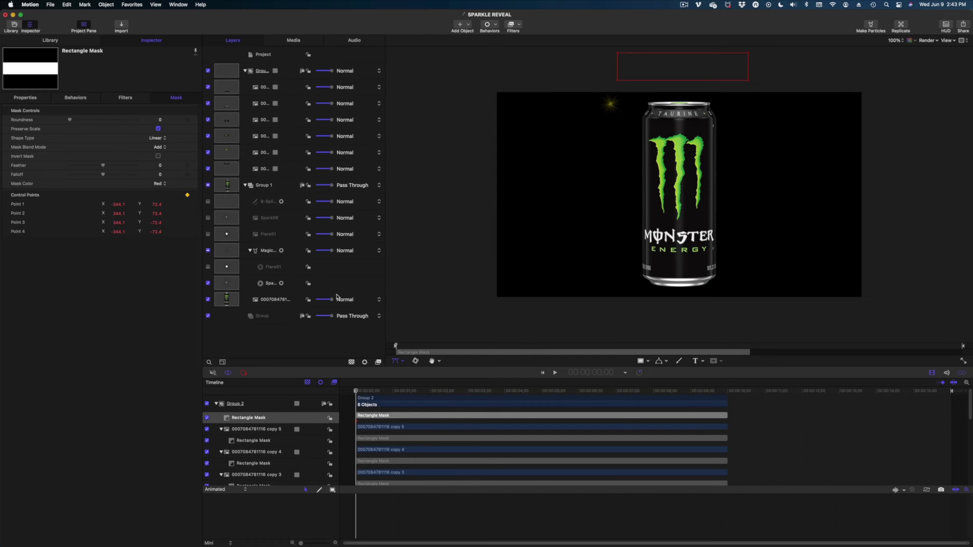
key(space)
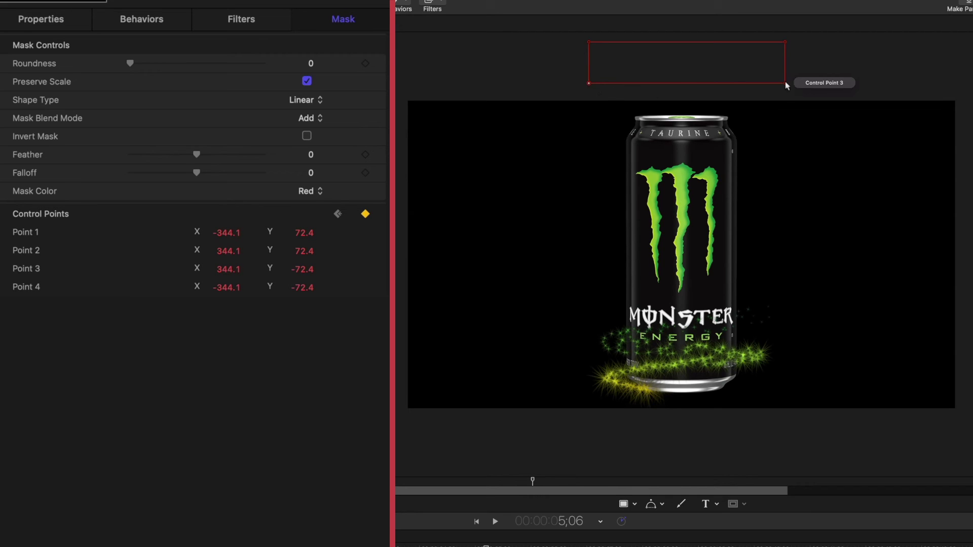
At 5;06, stretch the mask's bottom control points far below the can.
drag(782, 84, 784, 84)
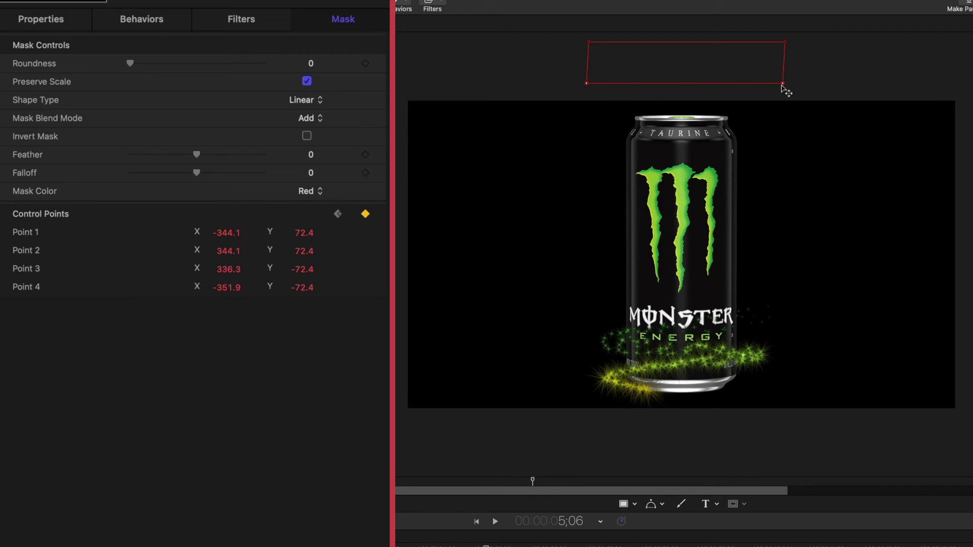
drag(780, 92, 787, 430)
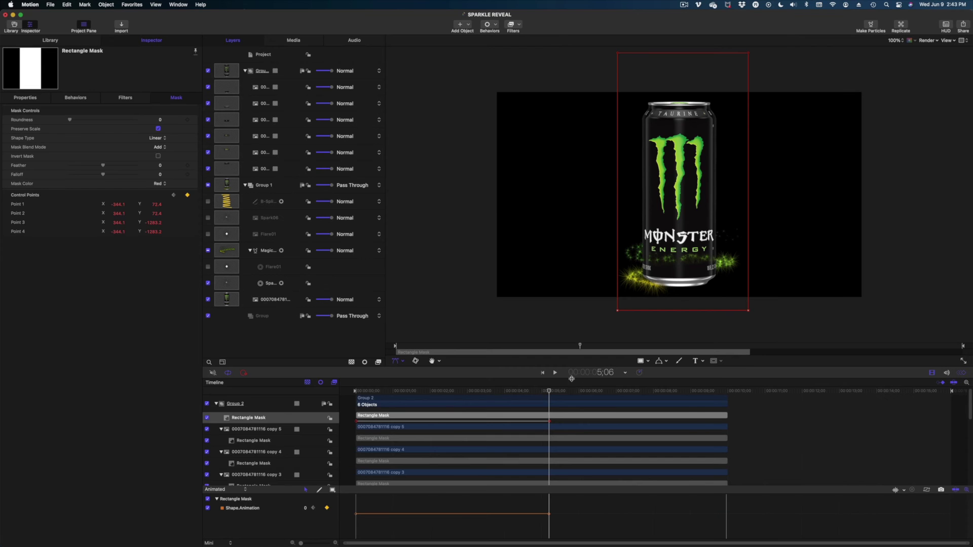
drag(542, 391, 393, 436)
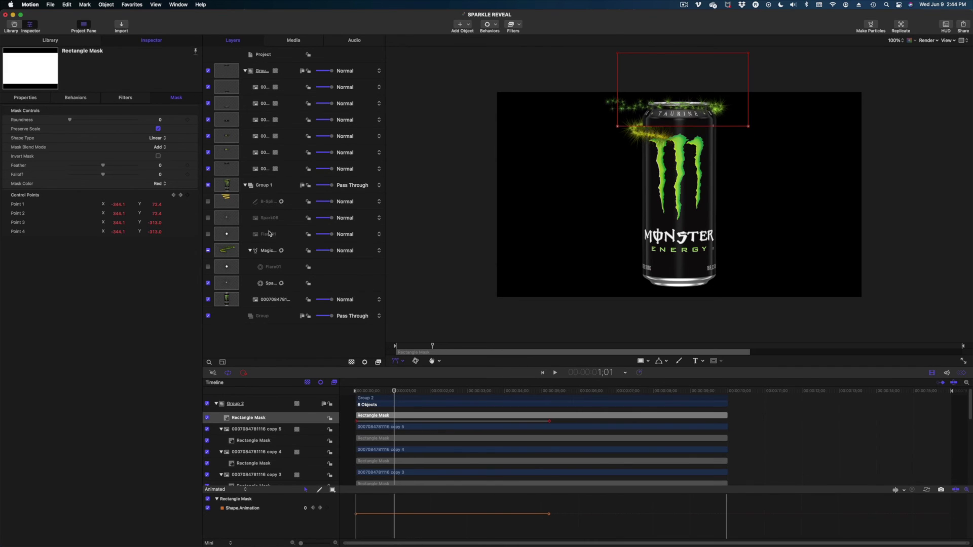
Hide the unmasked can layer and feather the mask edge to 36.
click(208, 299)
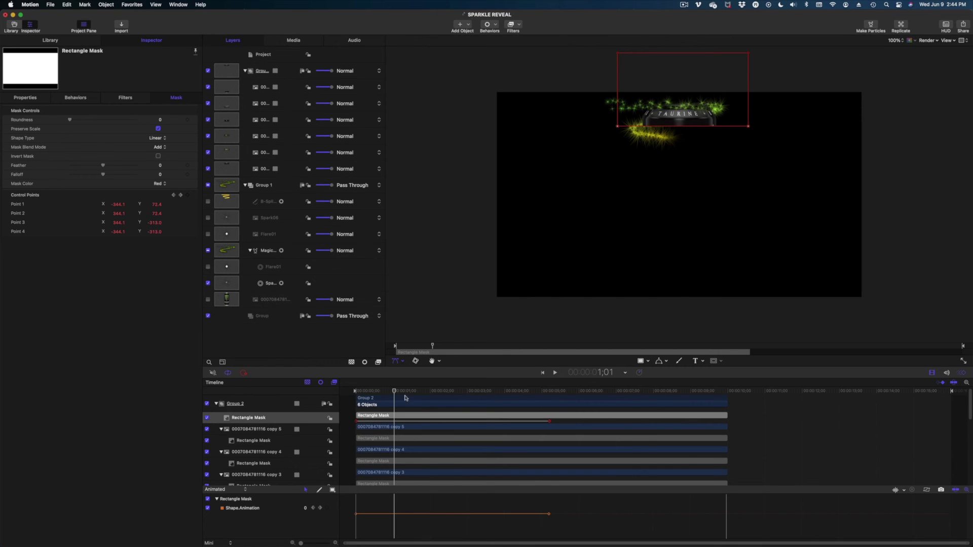
drag(400, 397, 409, 416)
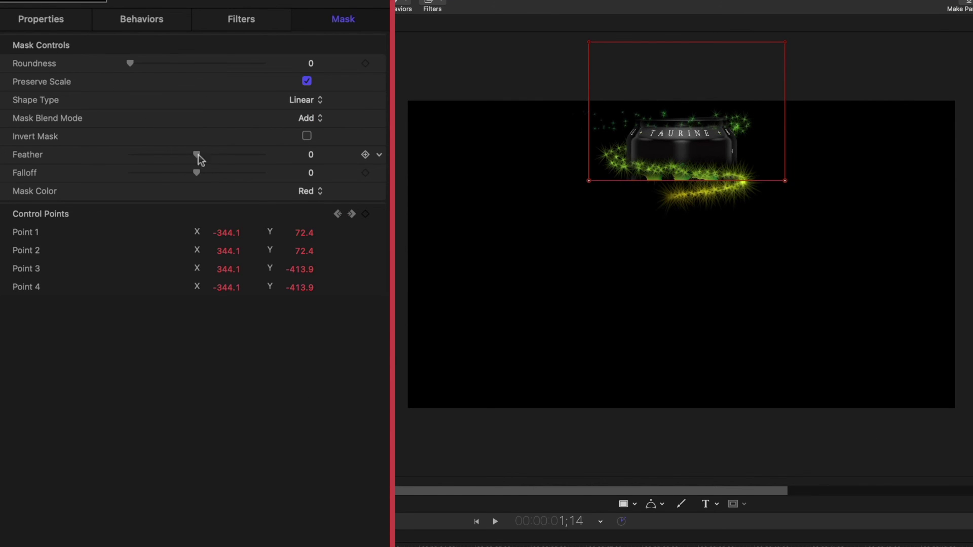
drag(199, 154, 222, 154)
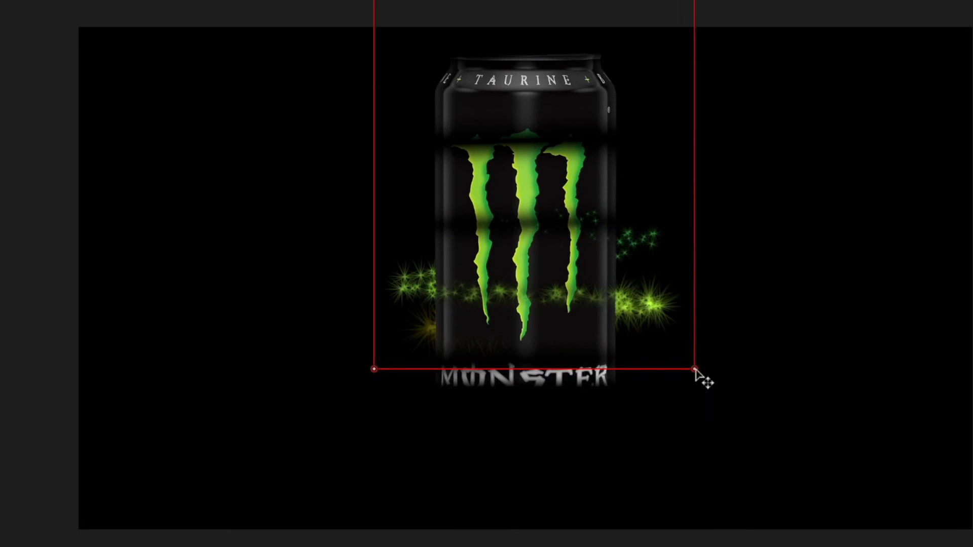
Keyframe the mask's bottom edge at intermediate times so the reveal follows the sparkles.
drag(972, 76, 972, 47)
drag(323, 456, 343, 462)
drag(261, 308, 299, 311)
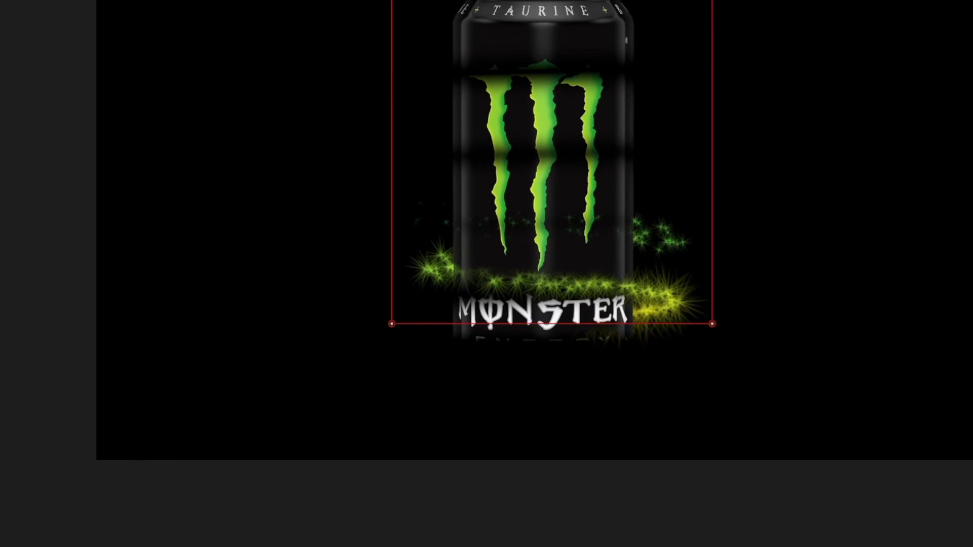
drag(284, 530, 440, 412)
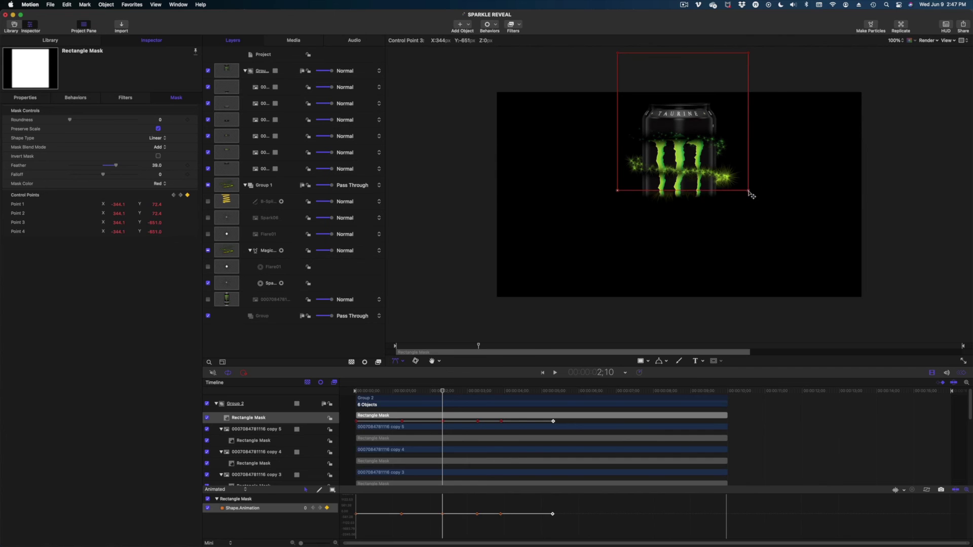
key(Home)
key(space)
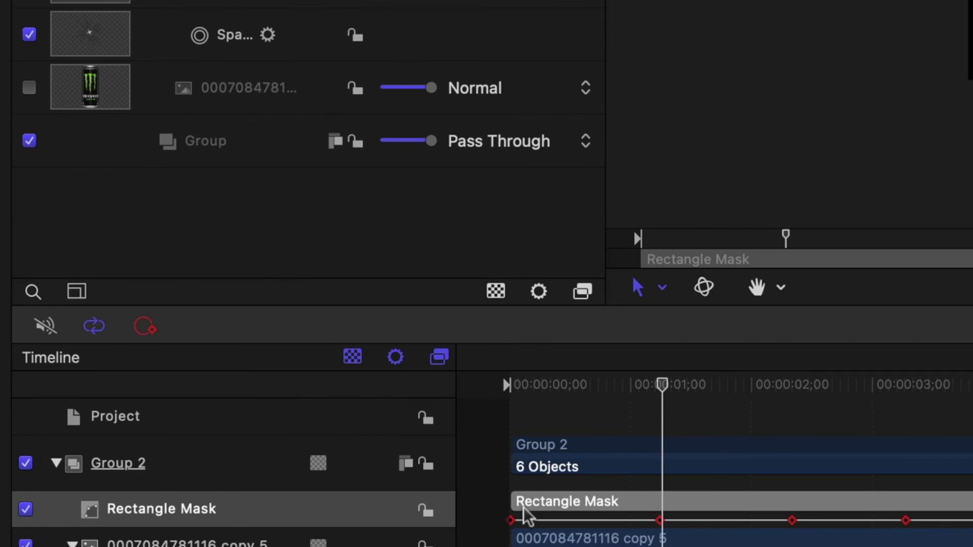
right_click(560, 515)
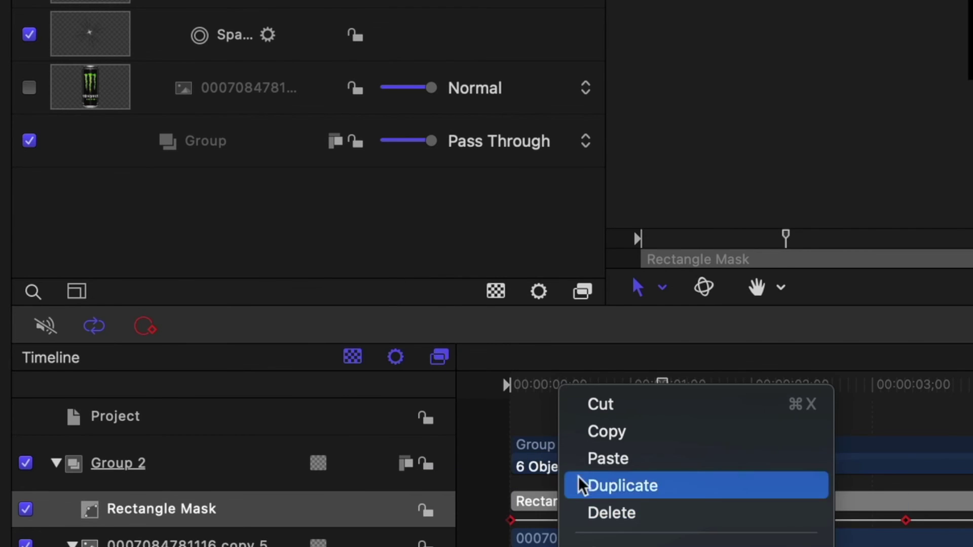
click(585, 433)
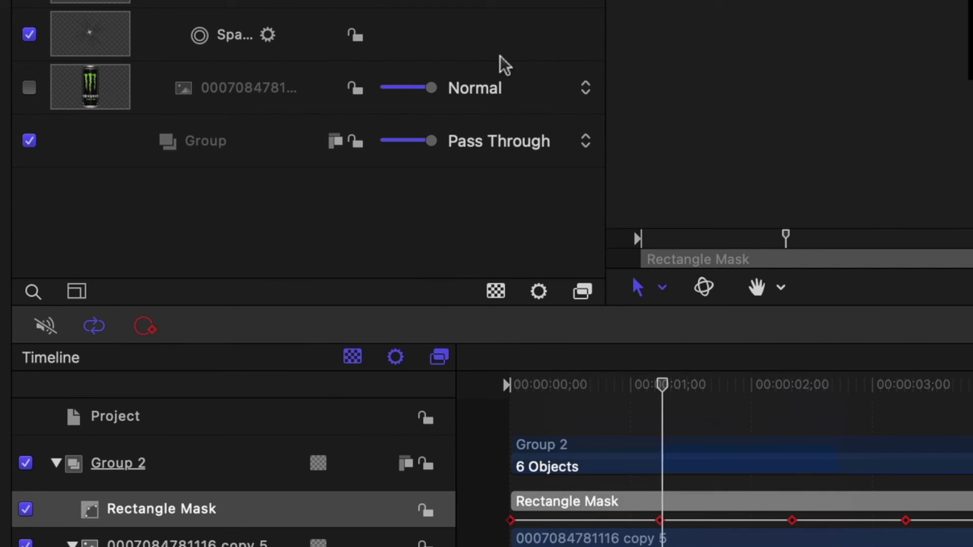
click(99, 106)
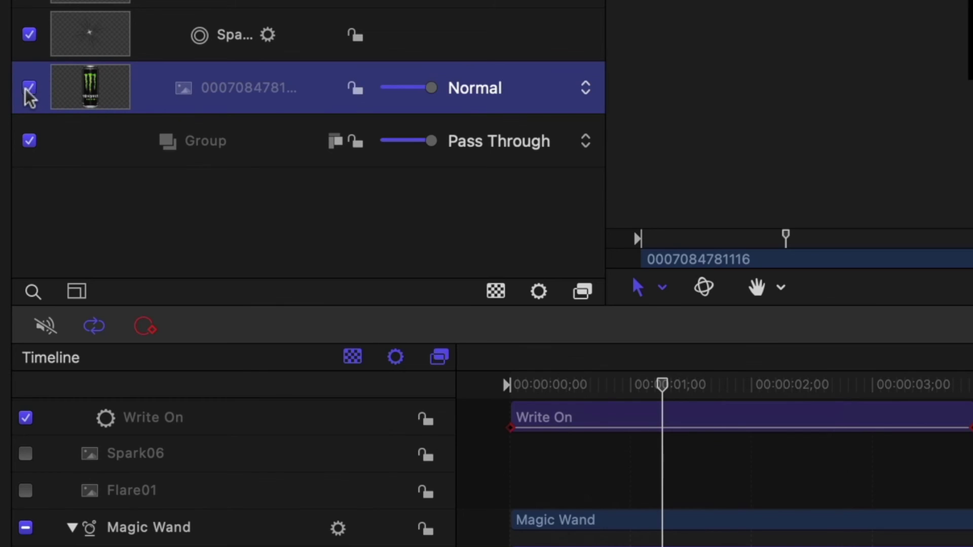
right_click(201, 94)
click(255, 159)
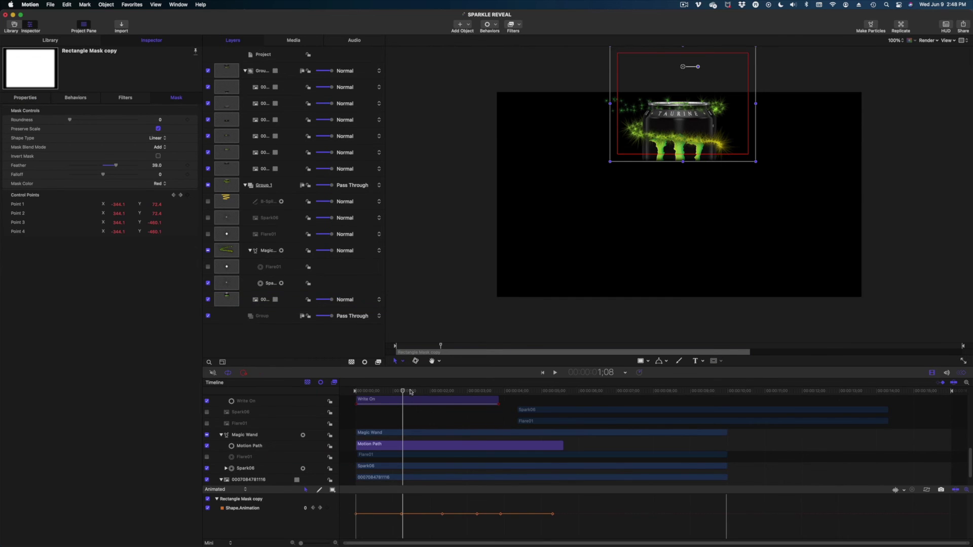
Preview both masks, then show the yellow B-Spline spiral and call up its editing options.
key(space)
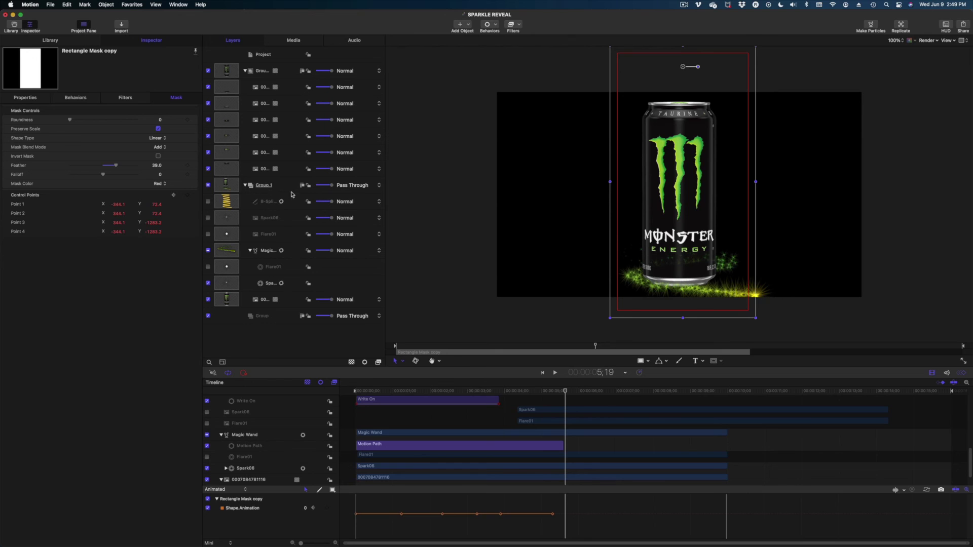
drag(484, 390, 525, 402)
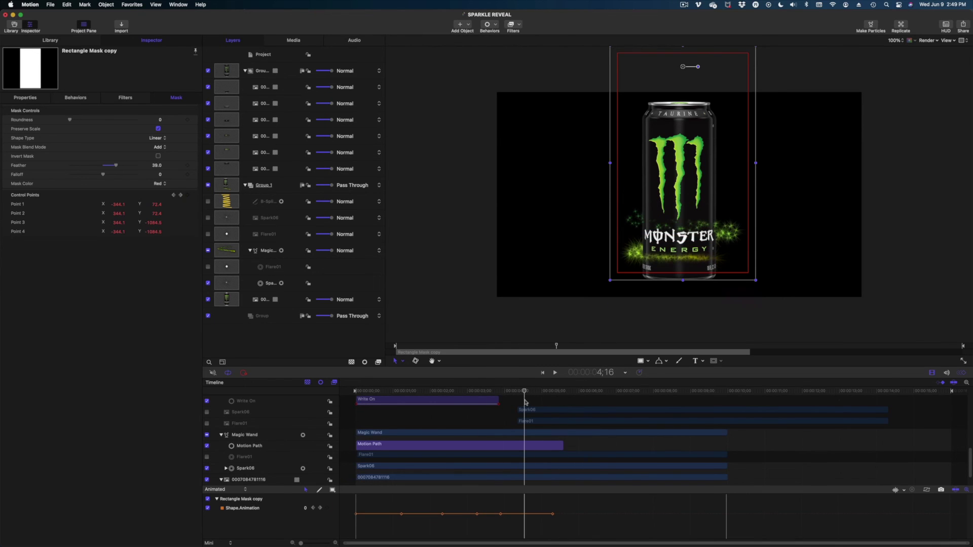
click(227, 202)
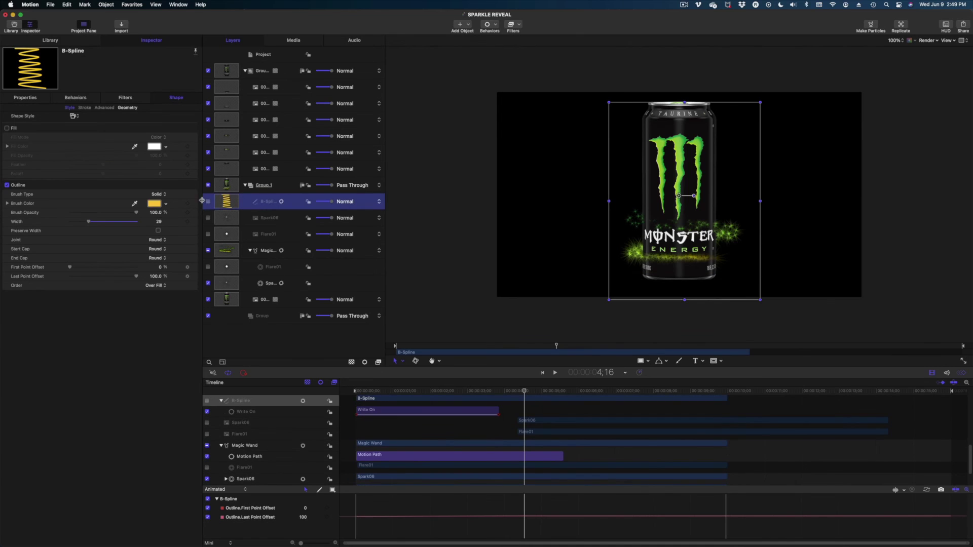
click(208, 202)
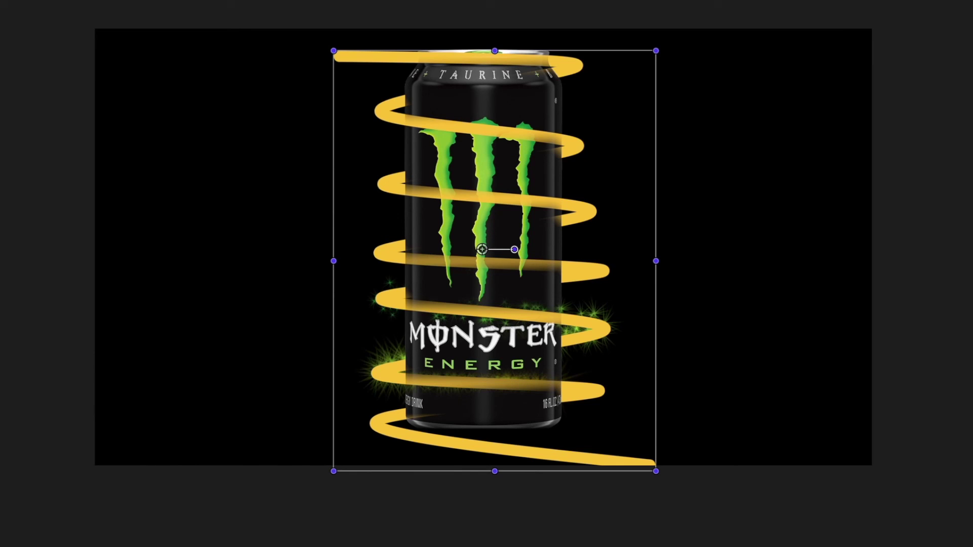
right_click(602, 388)
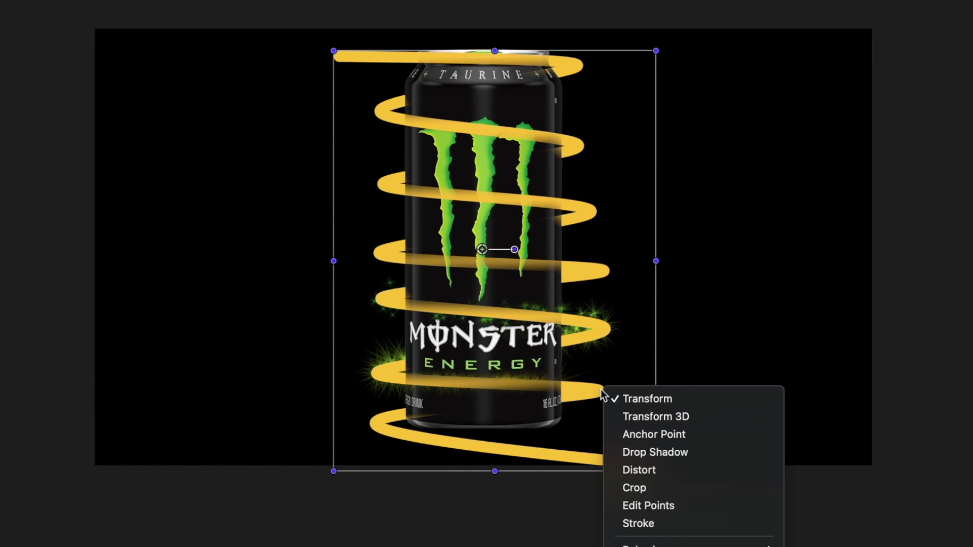